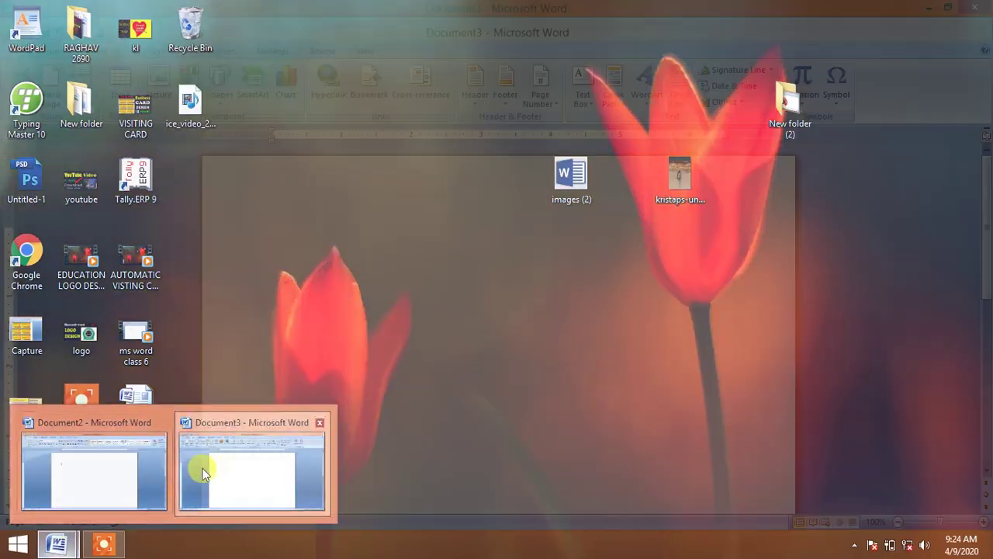
Step: Bring the blank Document3 Word window to the front and open the Clip Art pane
click(199, 466)
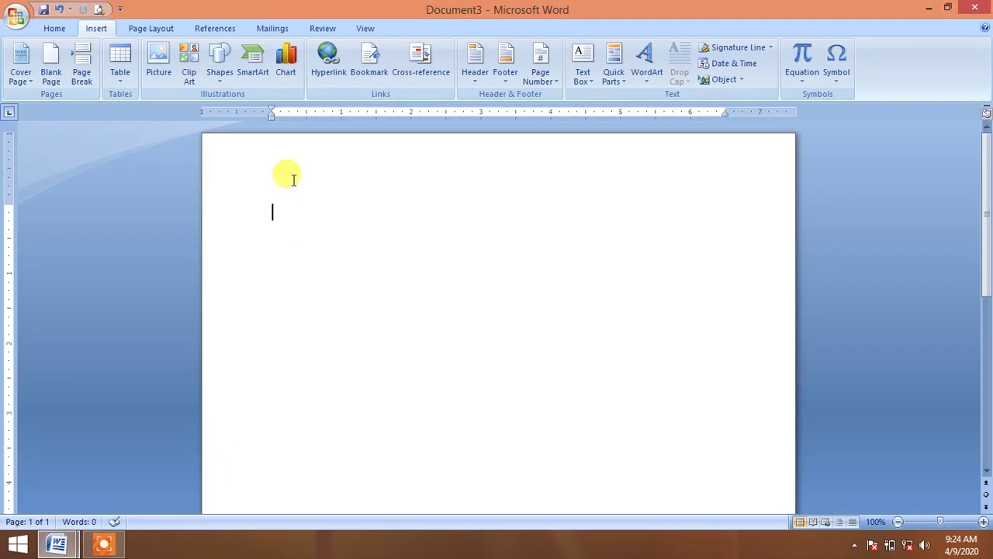
click(195, 78)
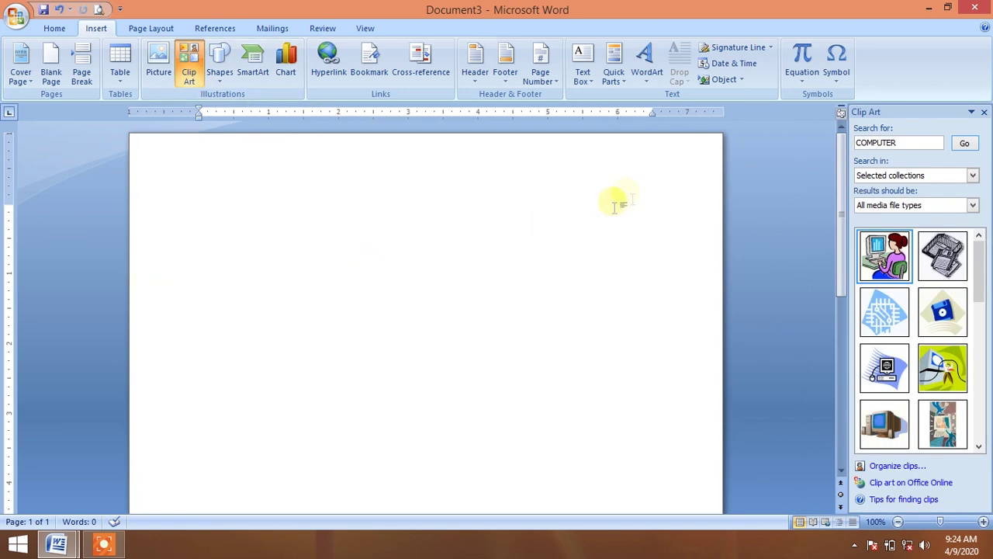
Step: Open the Insert Picture dialog, then cancel it without inserting anything
click(162, 74)
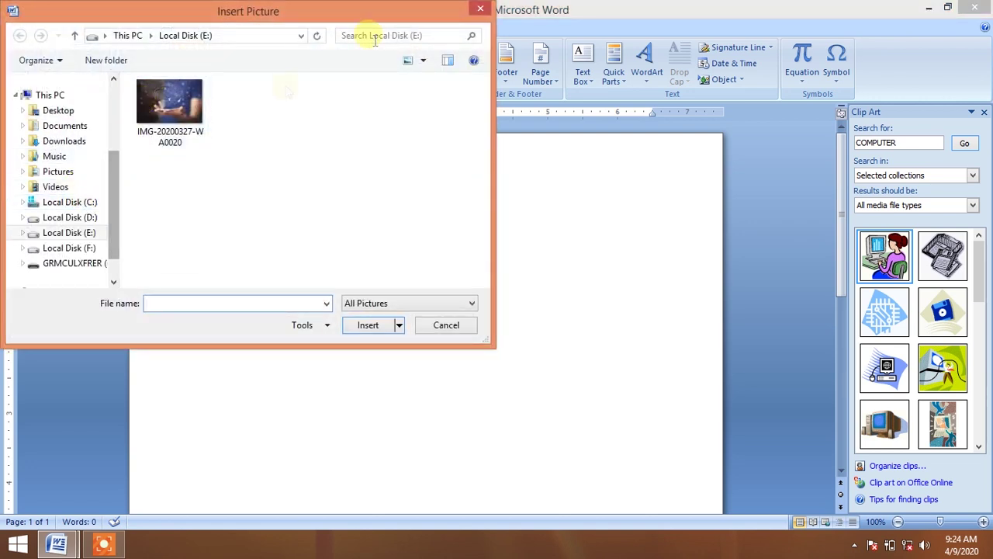
click(480, 8)
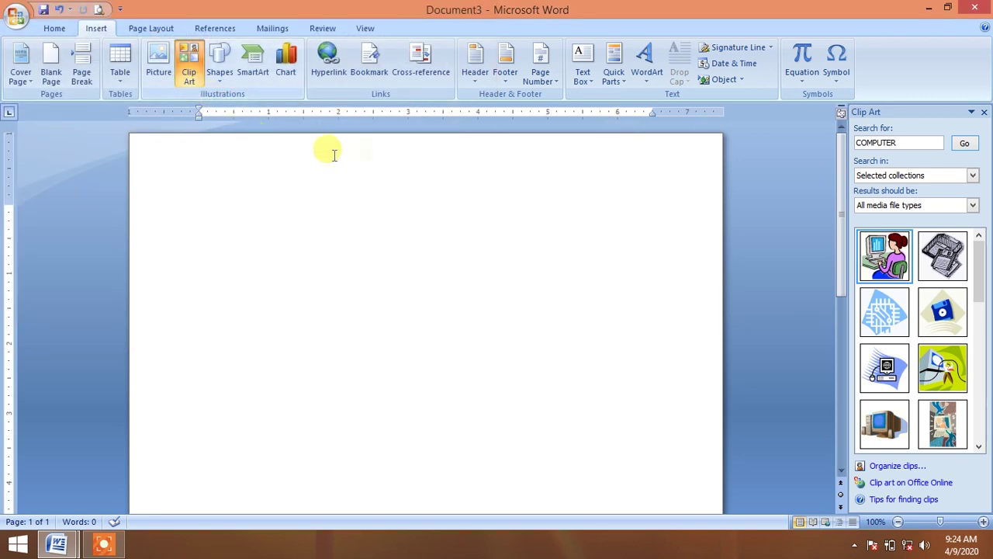
Step: Search Clip Art for 'earth', insert the red globe and close the pane
click(915, 145)
text(earth)
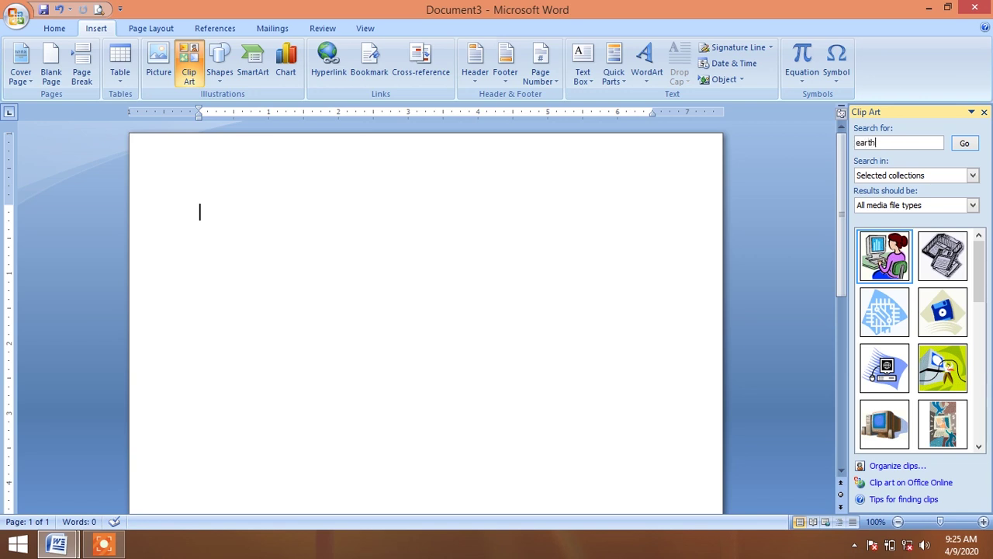
key(Return)
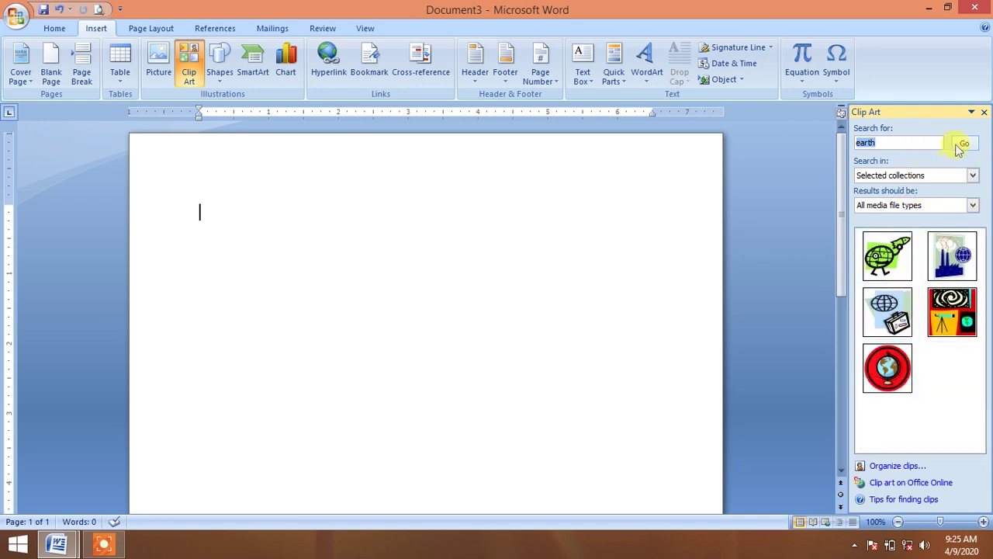
click(887, 368)
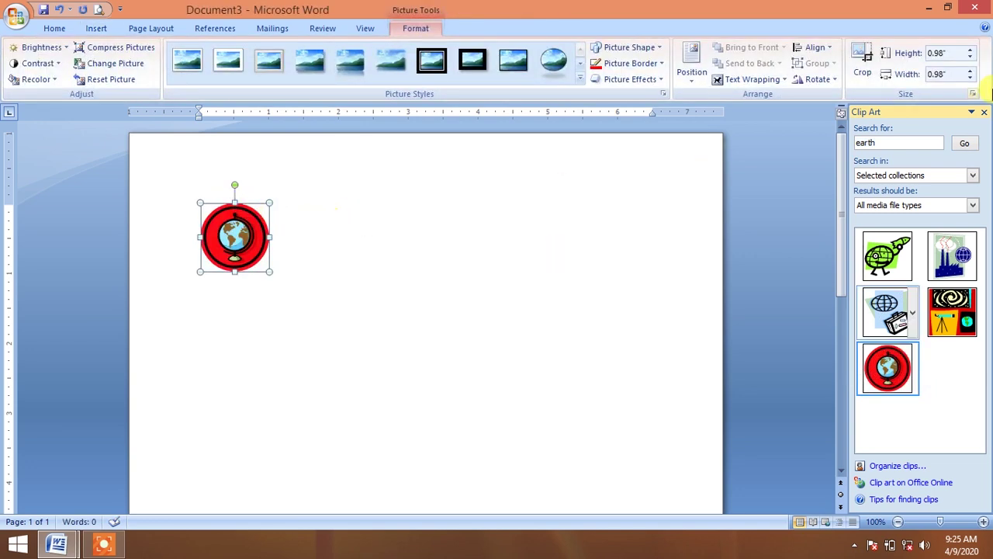
click(984, 116)
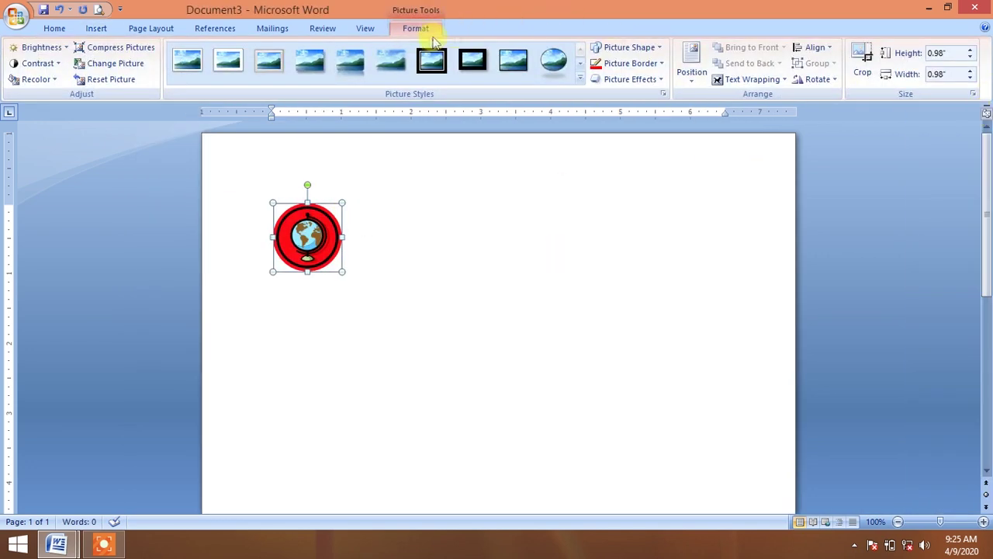
Step: Set the globe In Front of Text, move and enlarge it to about 2.5 inches, then delete it
click(752, 79)
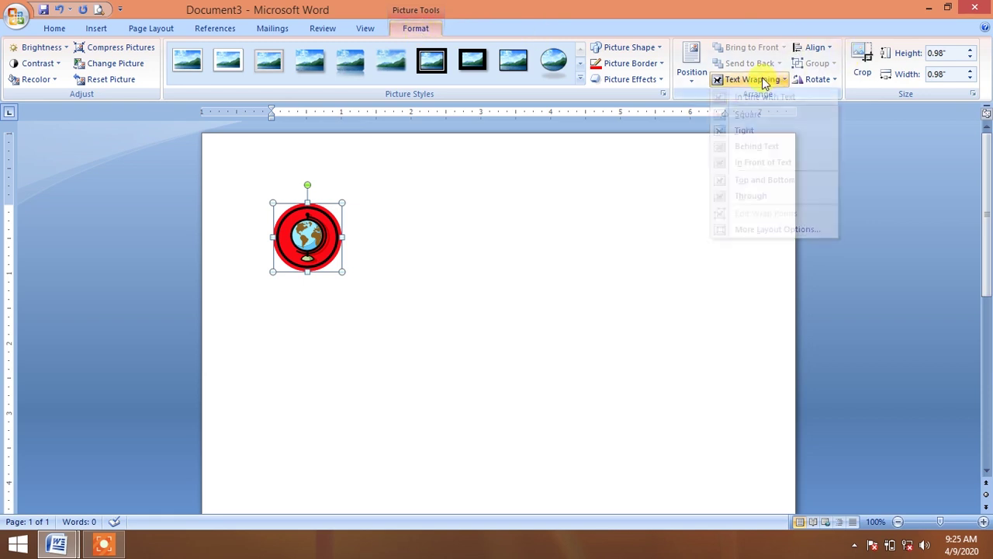
click(774, 169)
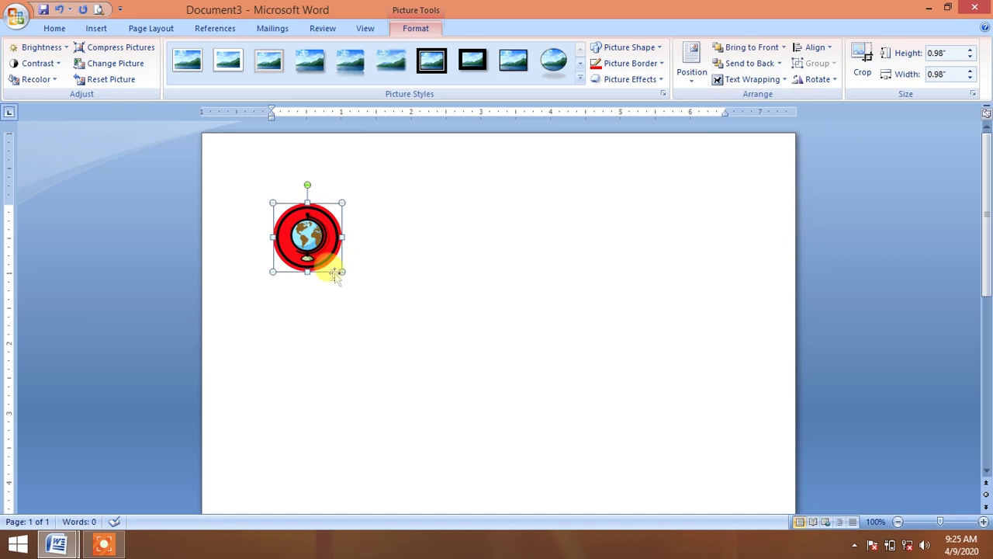
drag(306, 228, 612, 224)
drag(634, 262, 743, 371)
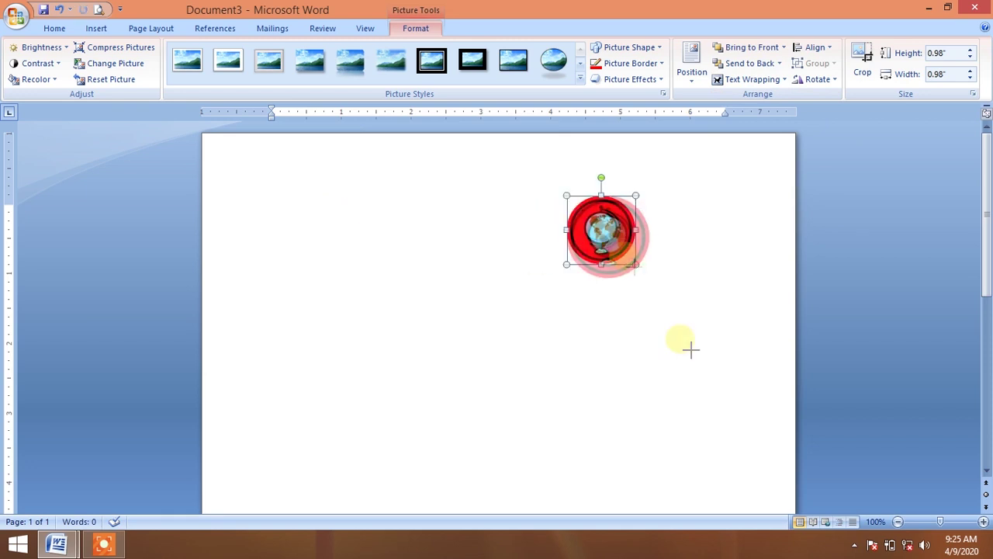
drag(571, 310, 411, 348)
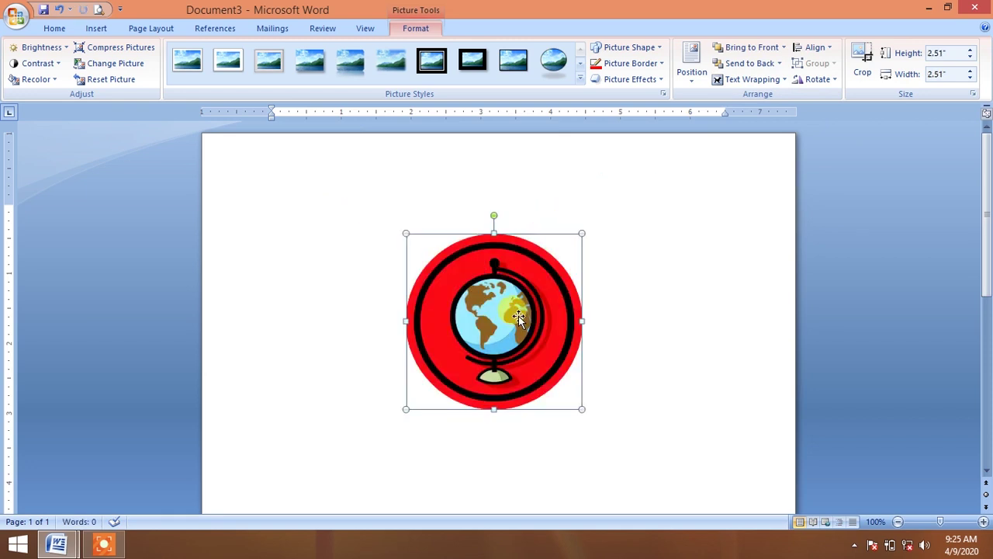
key(Delete)
Step: Pick the Rectangle from the Insert tab's Shapes gallery
click(97, 29)
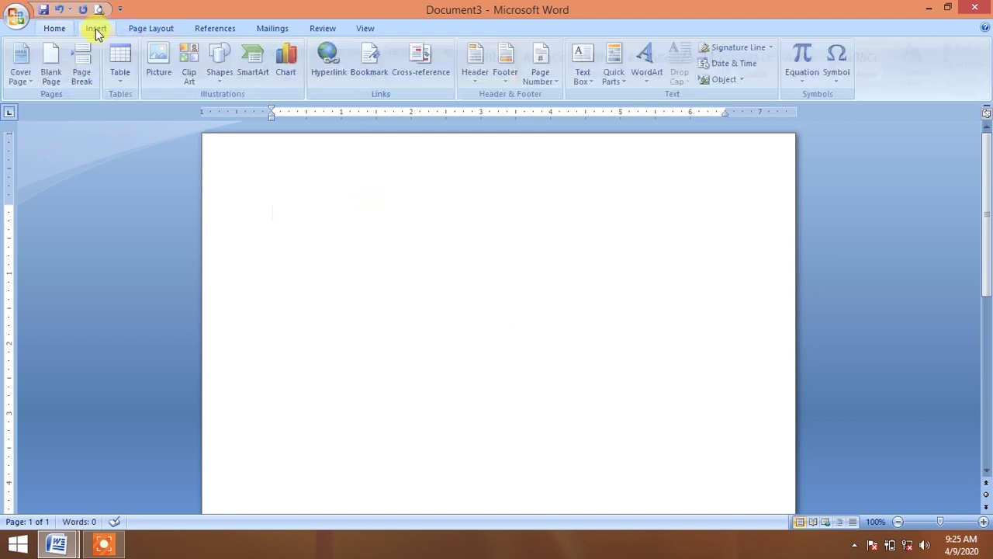
click(225, 86)
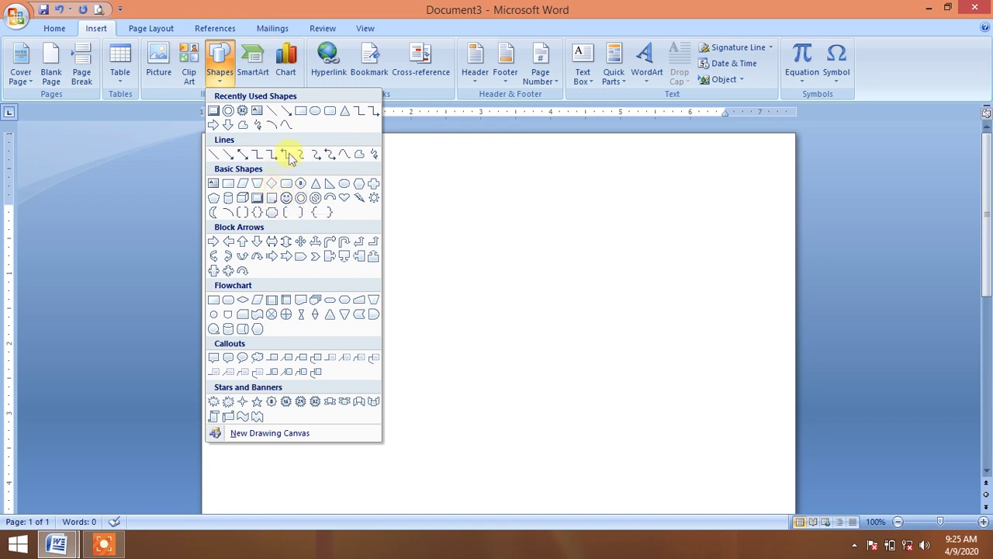
click(306, 115)
Step: Draw a rectangle near the top centre and resize it by its handles to about 2.94 by 3.88 inches
drag(364, 199, 598, 413)
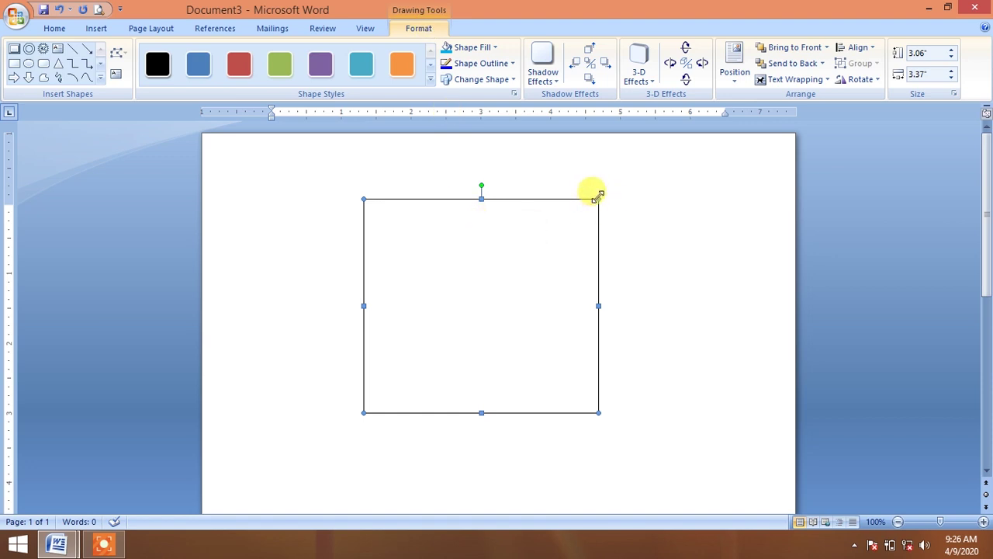
mouse_move(596, 412)
mouse_down()
mouse_move(514, 319)
mouse_move(567, 368)
mouse_up()
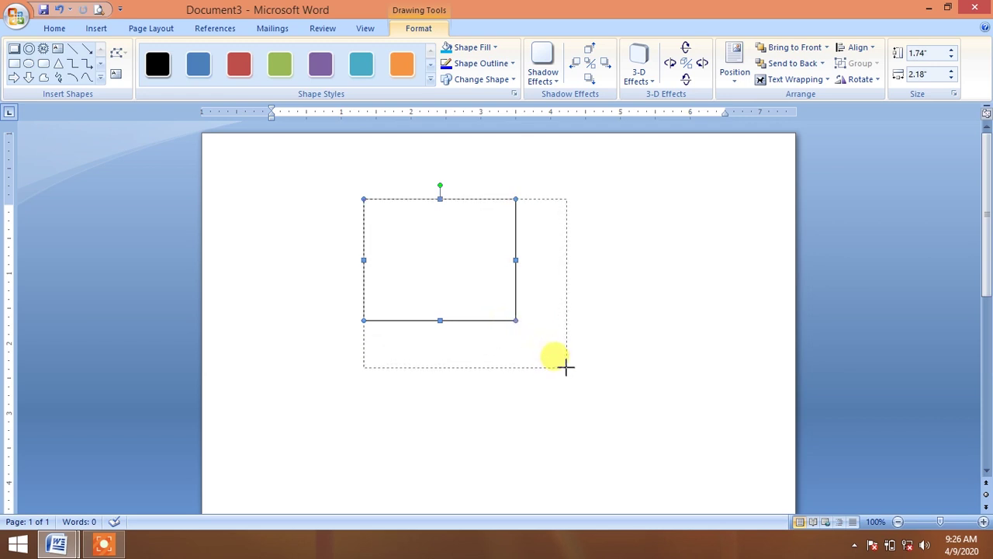
drag(569, 281, 640, 284)
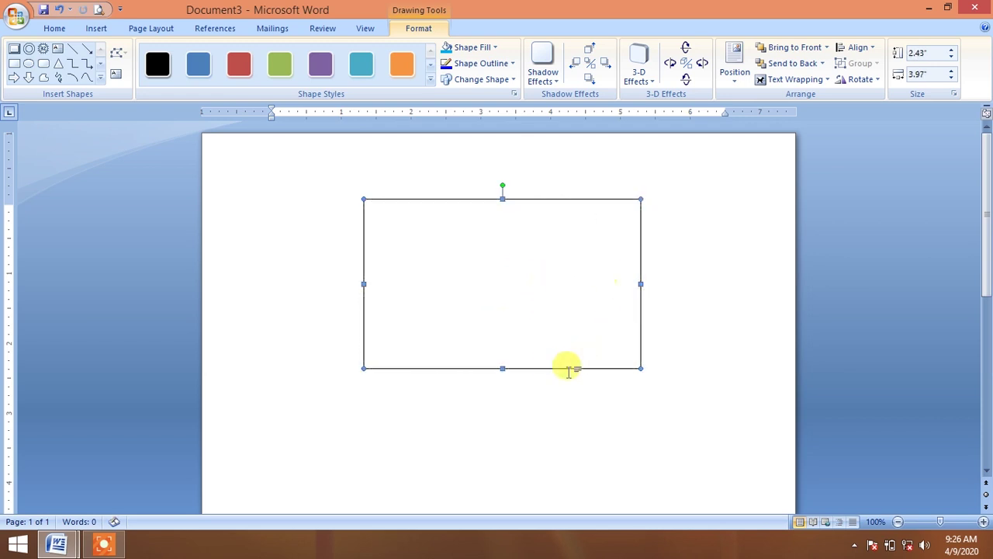
drag(633, 389, 633, 403)
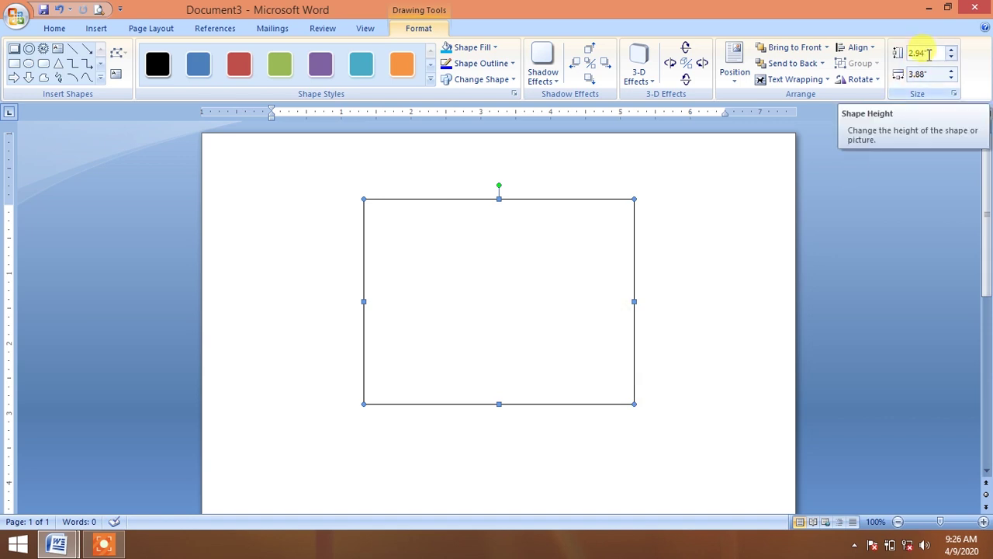
Step: Tune the size with the Height/Width spinners, ending at 2.7 inches high by 2.88 inches wide
click(951, 52)
click(952, 51)
click(952, 52)
click(952, 51)
click(953, 58)
click(952, 58)
click(953, 57)
click(952, 57)
click(953, 57)
click(952, 58)
click(952, 71)
click(953, 71)
click(953, 71)
click(952, 71)
click(952, 70)
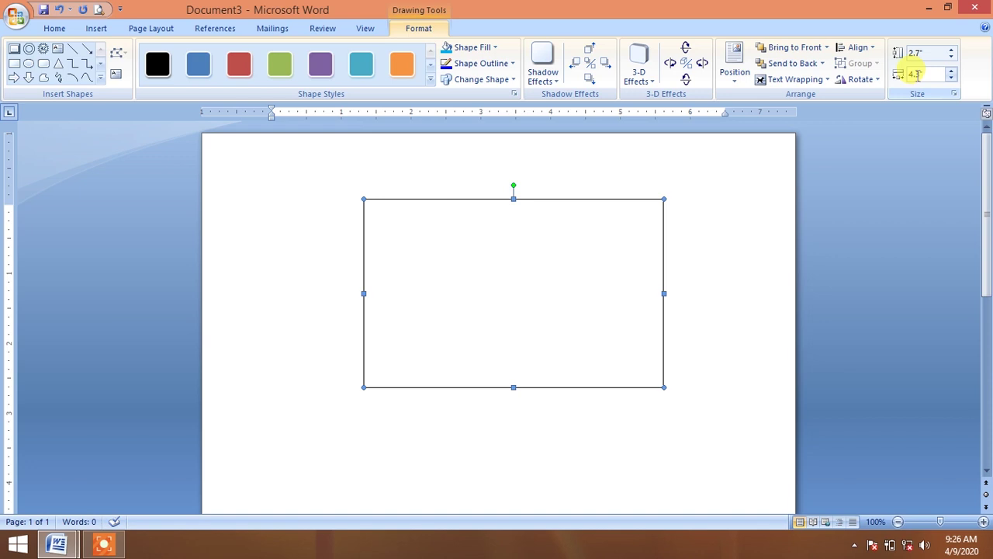
click(917, 52)
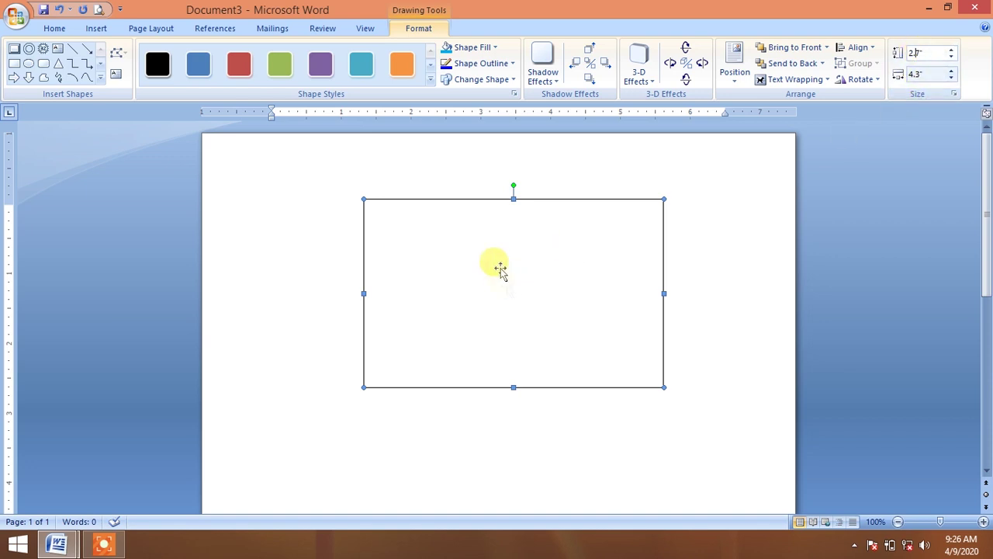
drag(662, 388, 564, 388)
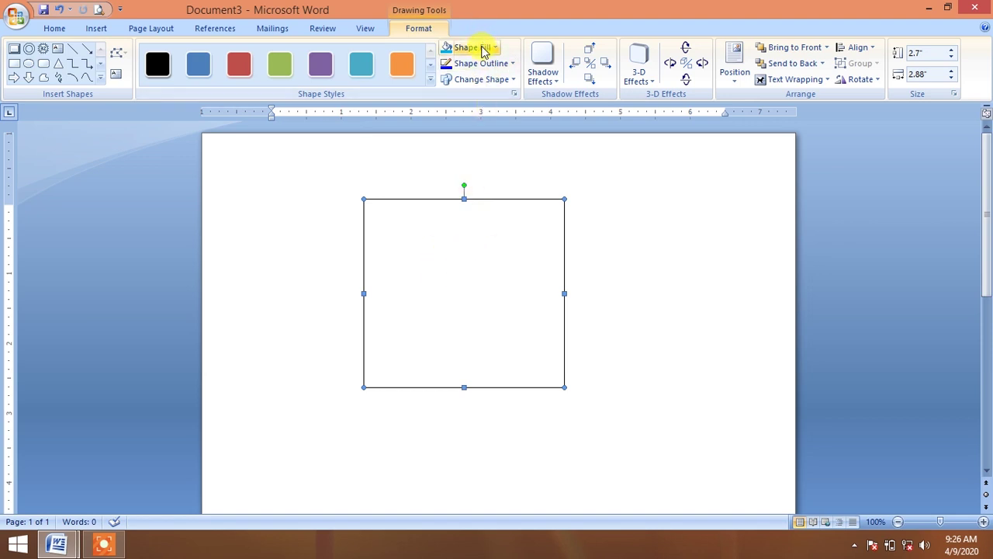
Step: Fill the rectangle blue, then replace the fill with the picture IMG-20200327-WA0020
click(482, 48)
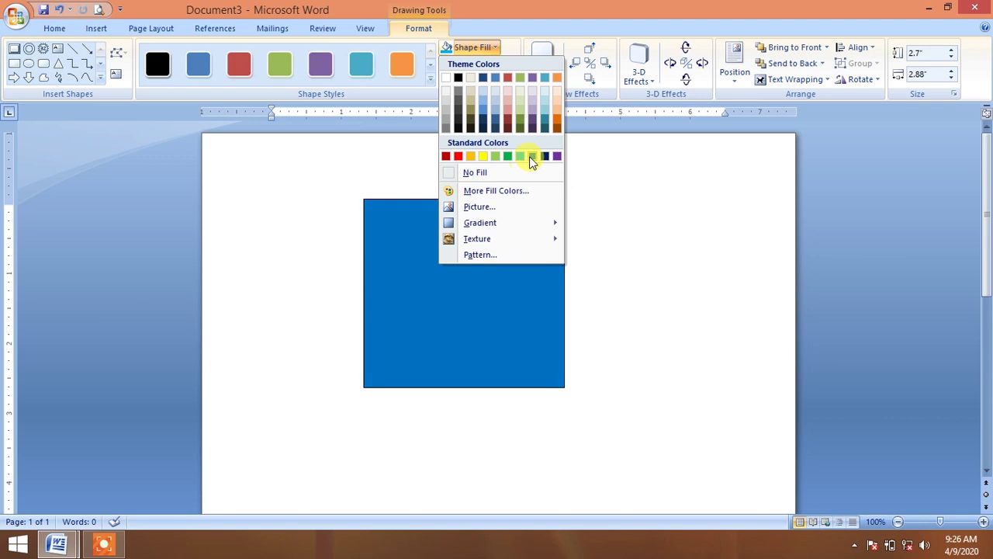
click(533, 156)
click(474, 49)
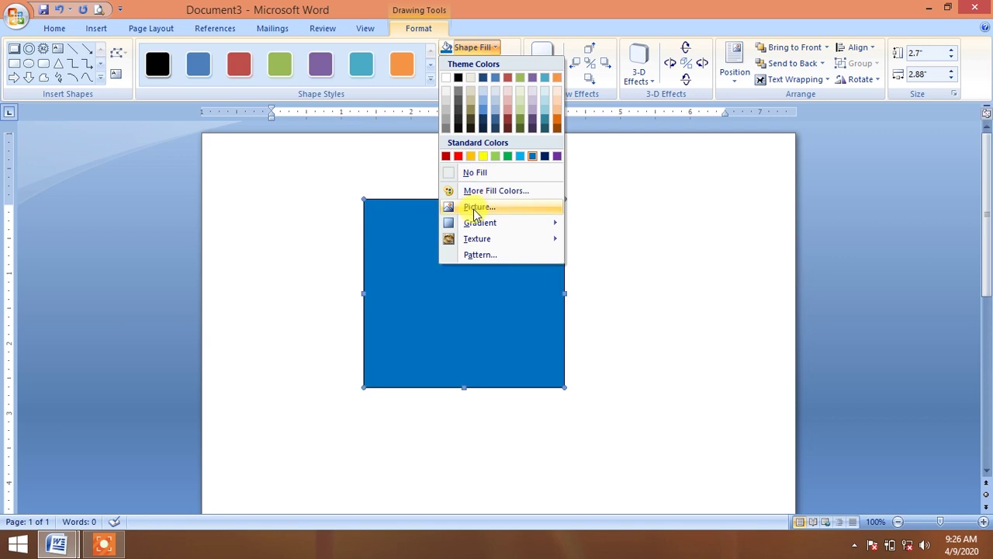
click(475, 207)
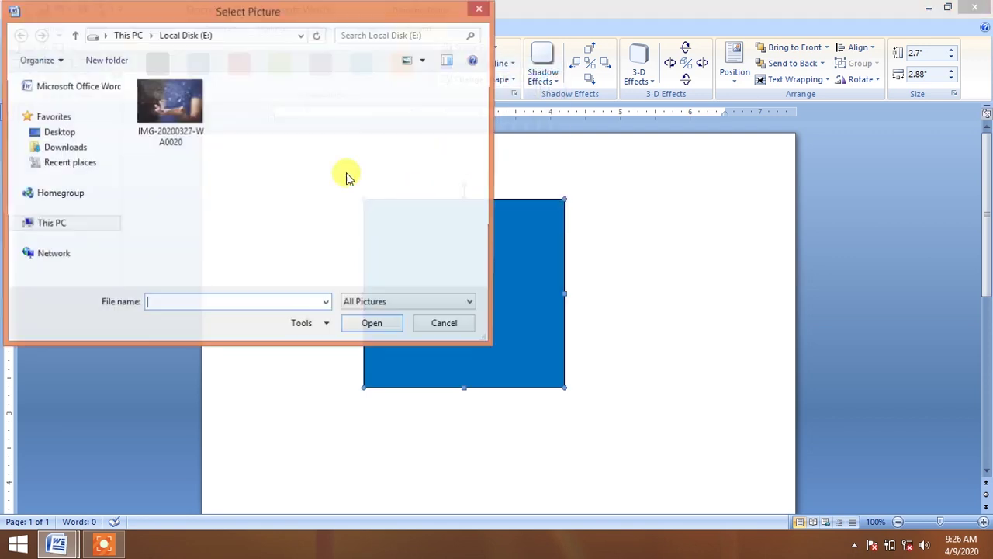
click(170, 108)
click(382, 325)
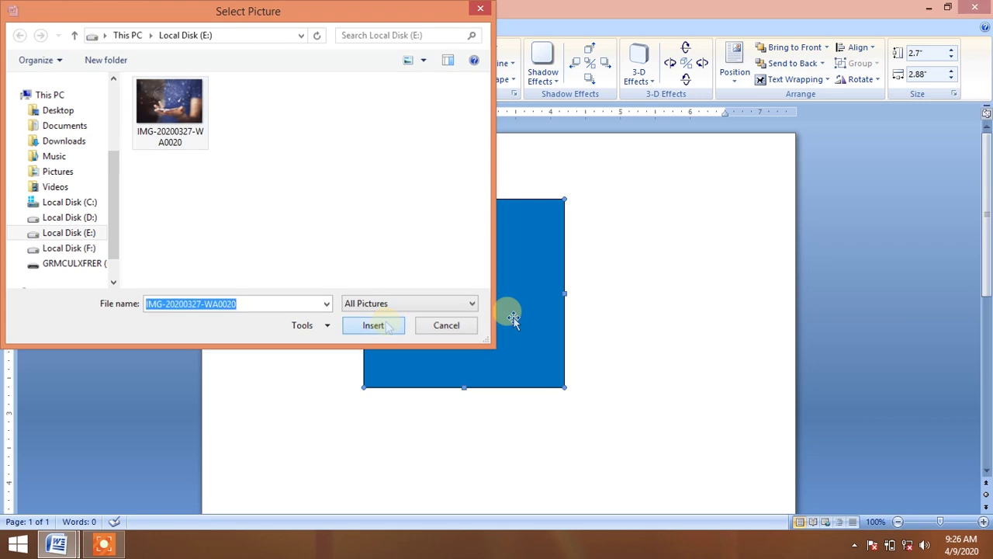
click(585, 292)
click(458, 272)
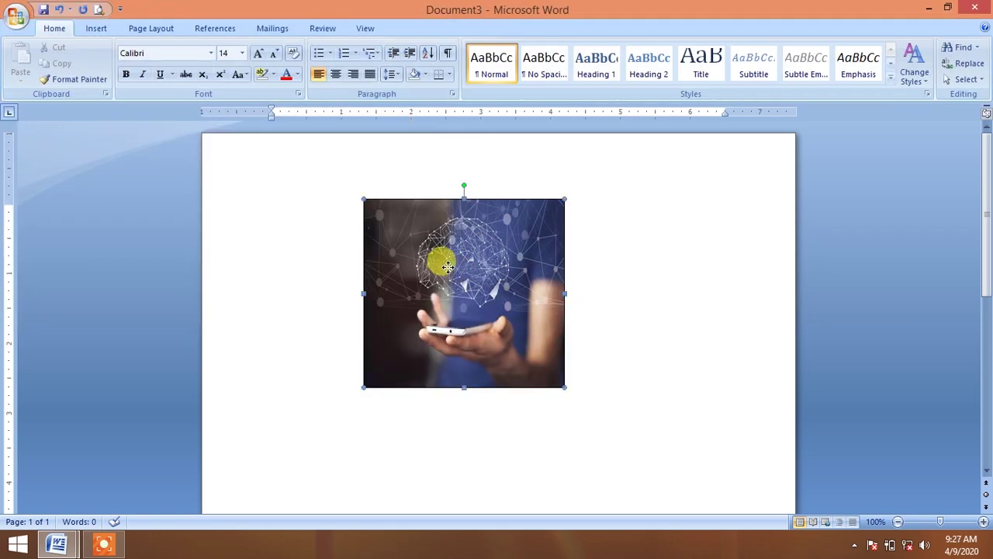
Step: Replace the photo fill with a light-blue From Center gradient, then open More Gradients
click(96, 29)
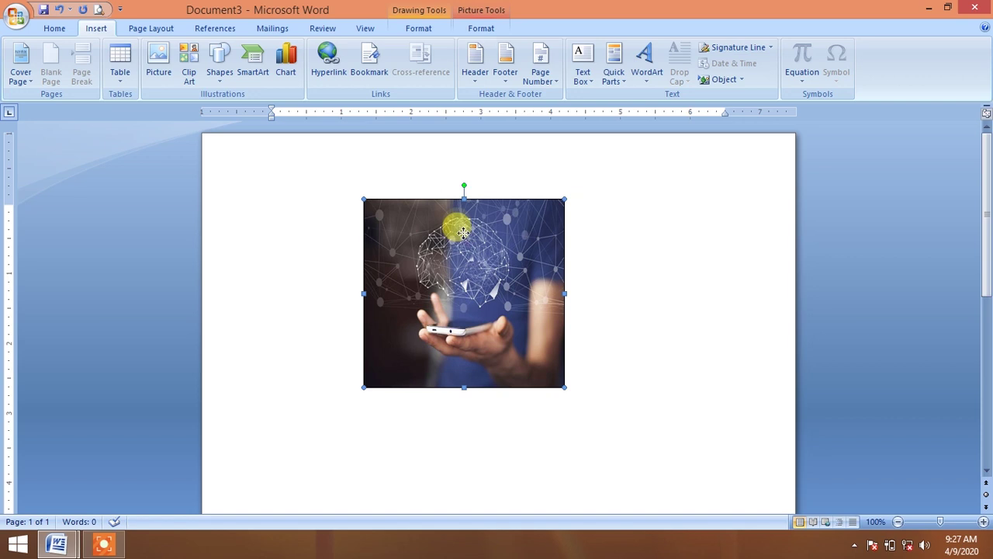
click(418, 28)
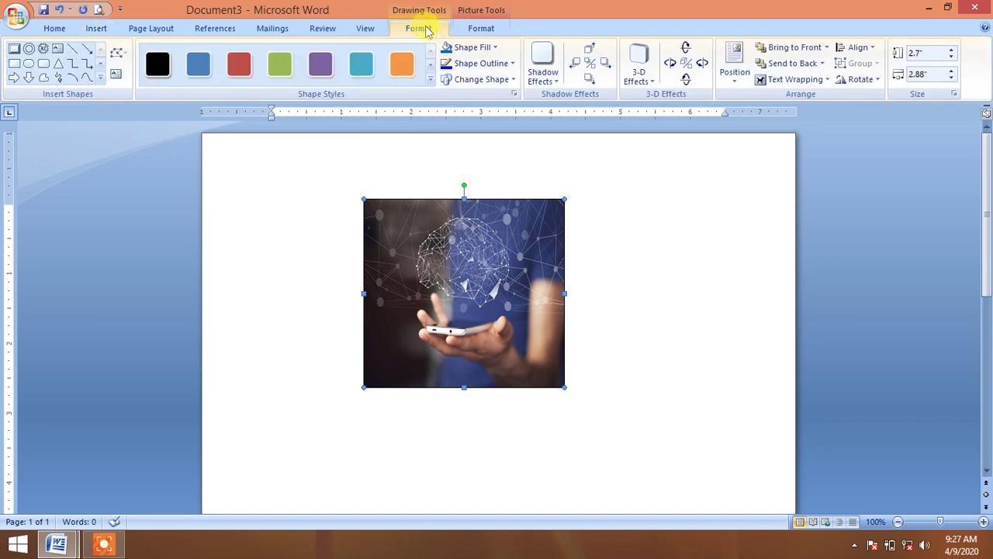
click(485, 48)
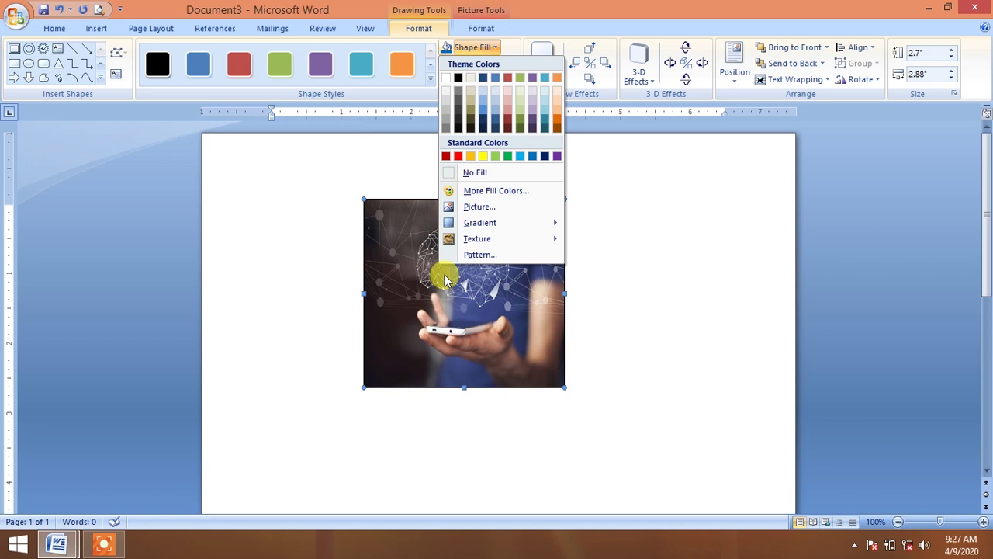
mouse_move(497, 222)
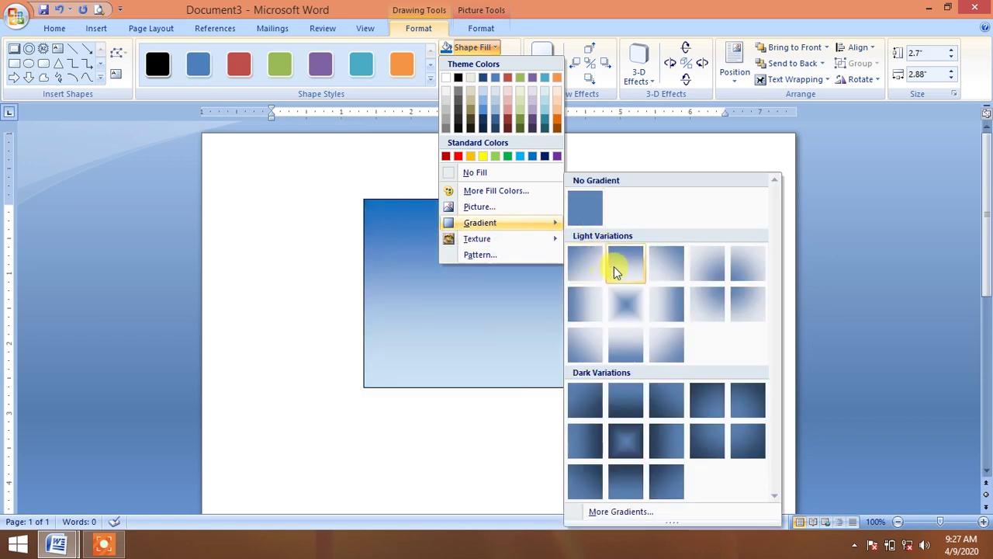
click(628, 304)
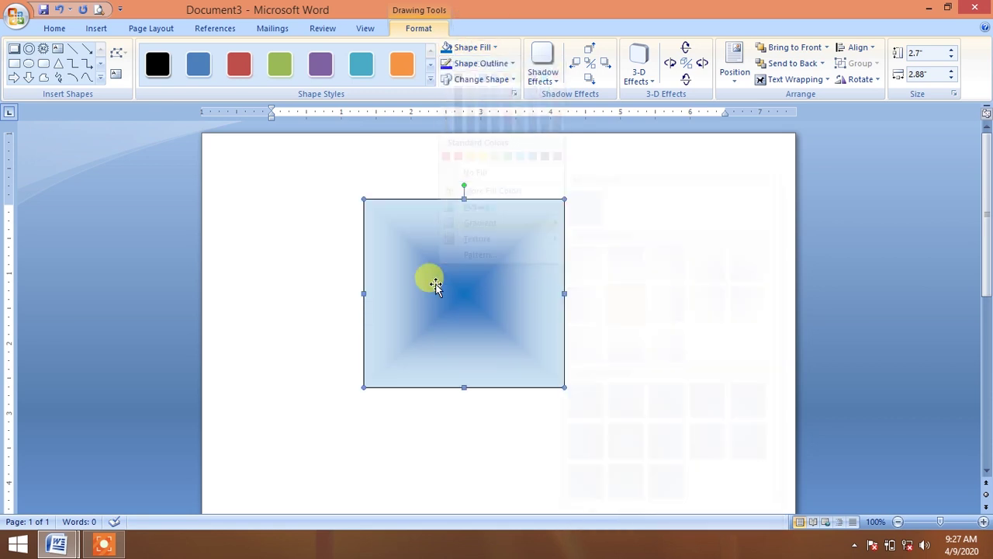
click(466, 48)
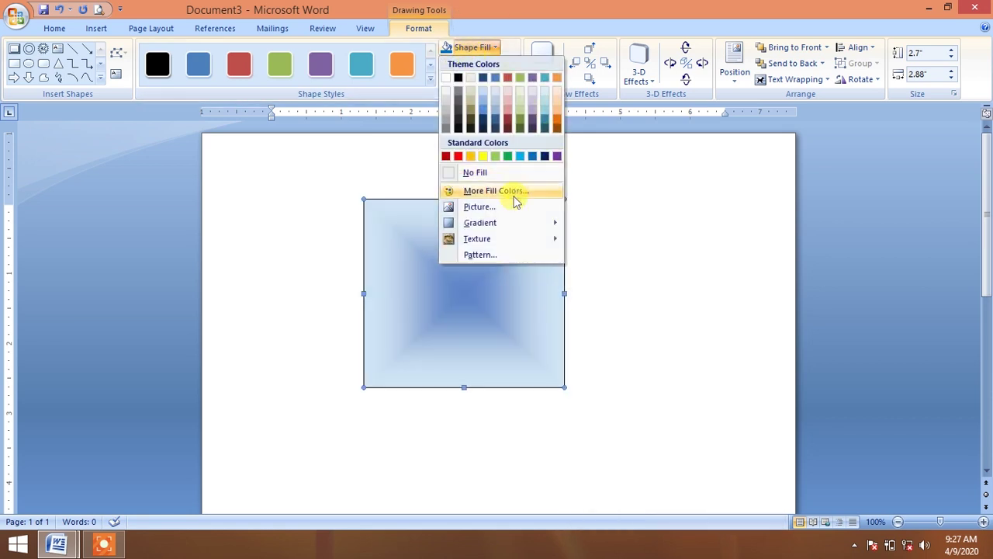
mouse_move(481, 223)
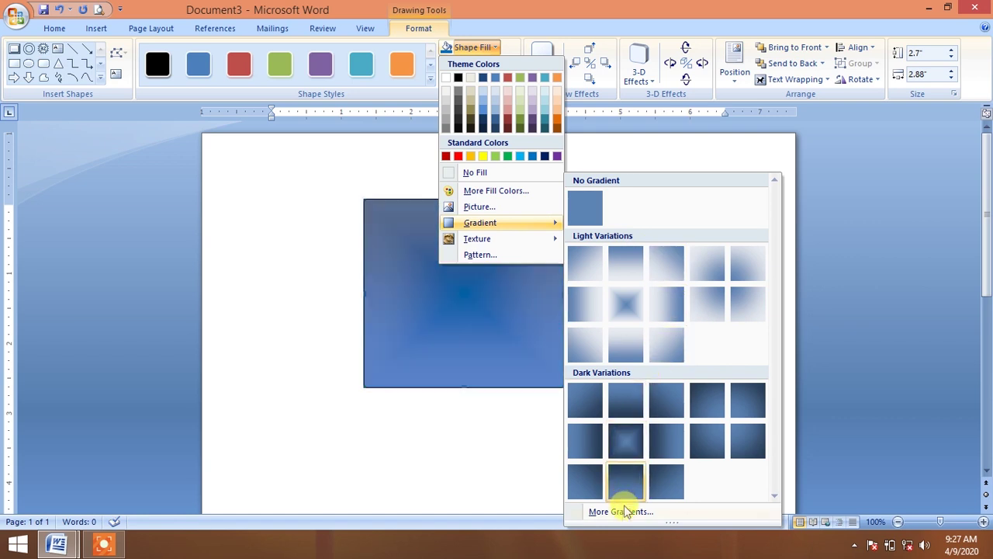
click(625, 512)
Step: Try several shading styles in Fill Effects and apply a From center gradient with a light centre
drag(437, 96, 682, 26)
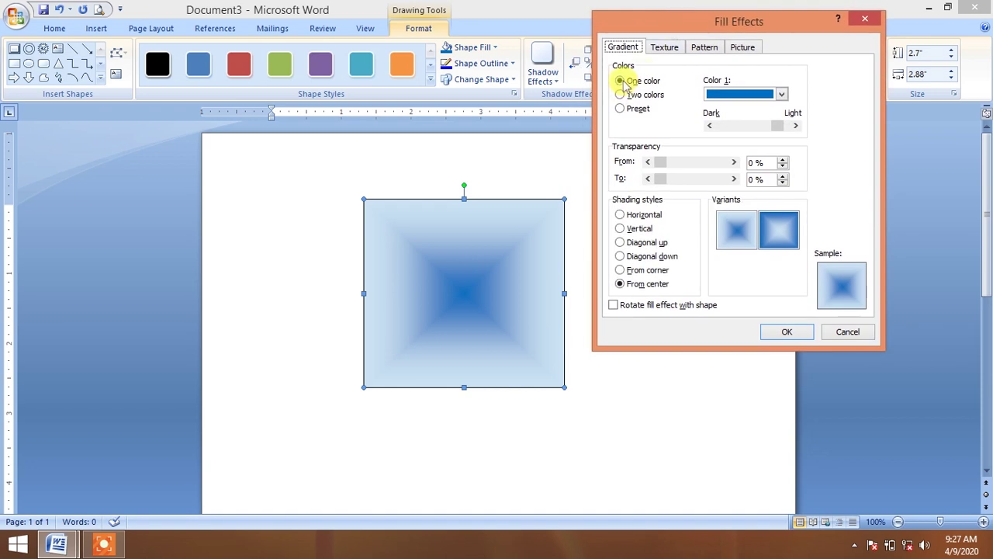
click(621, 215)
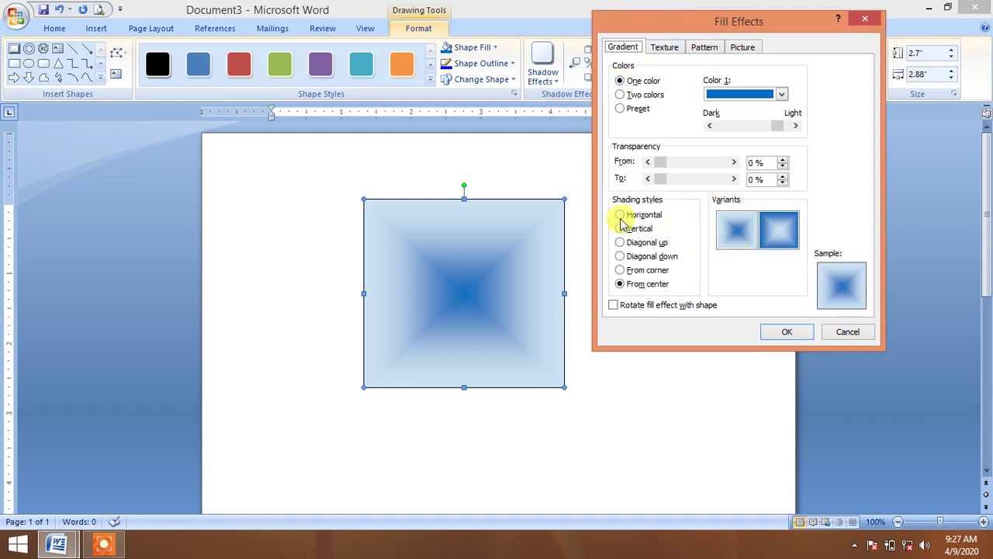
click(621, 228)
click(620, 257)
click(620, 269)
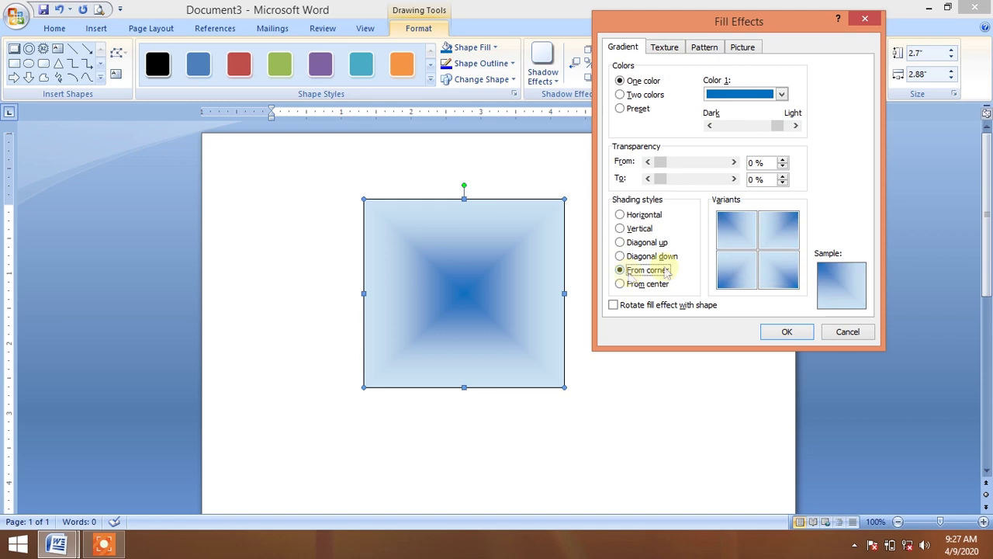
click(770, 263)
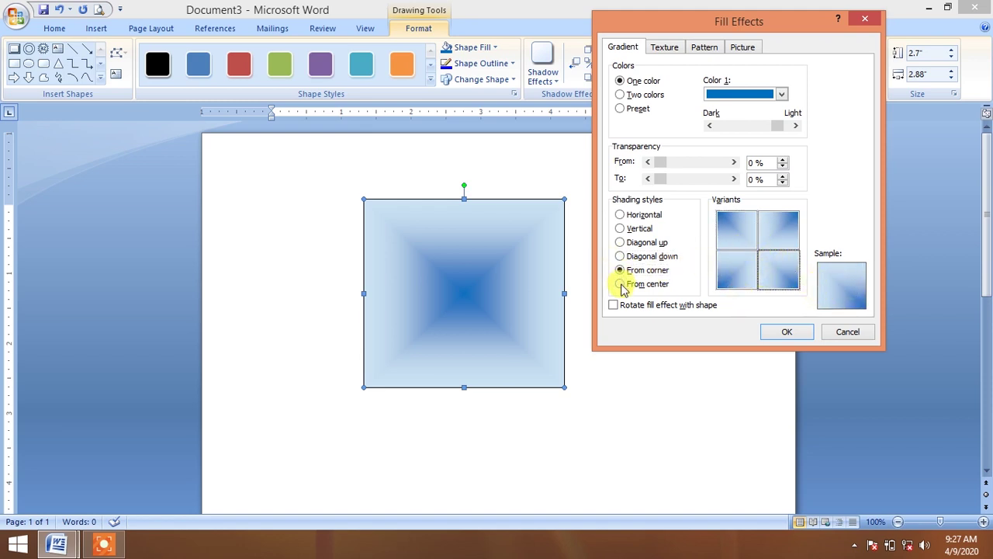
click(620, 283)
click(776, 233)
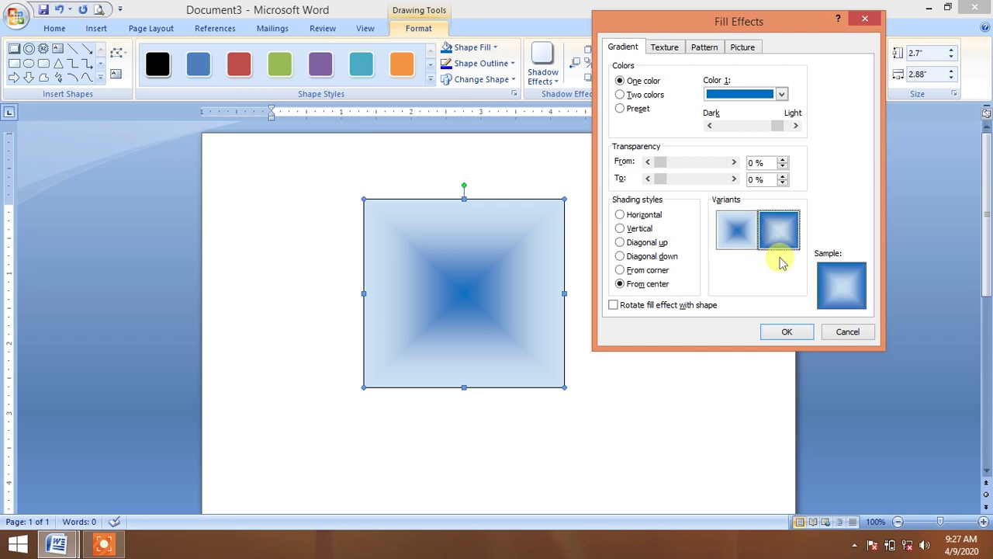
click(784, 331)
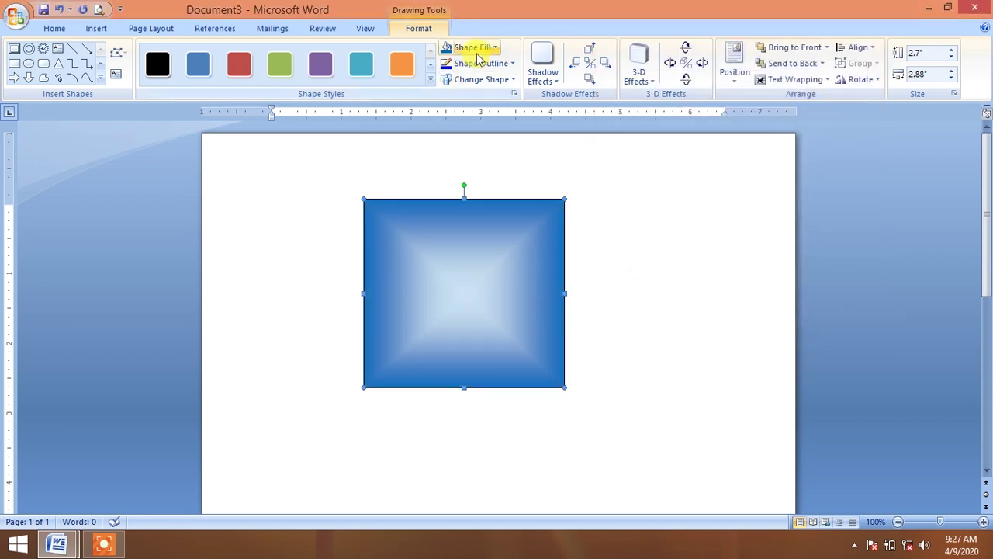
Step: Apply a Two colors gradient, yellow to black, shaded From center
click(473, 46)
mouse_move(497, 223)
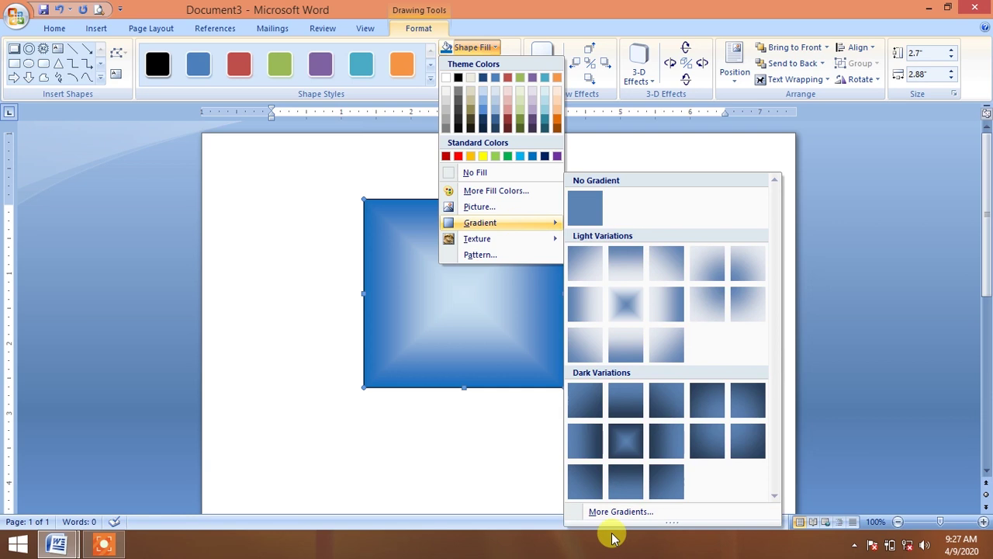
click(609, 512)
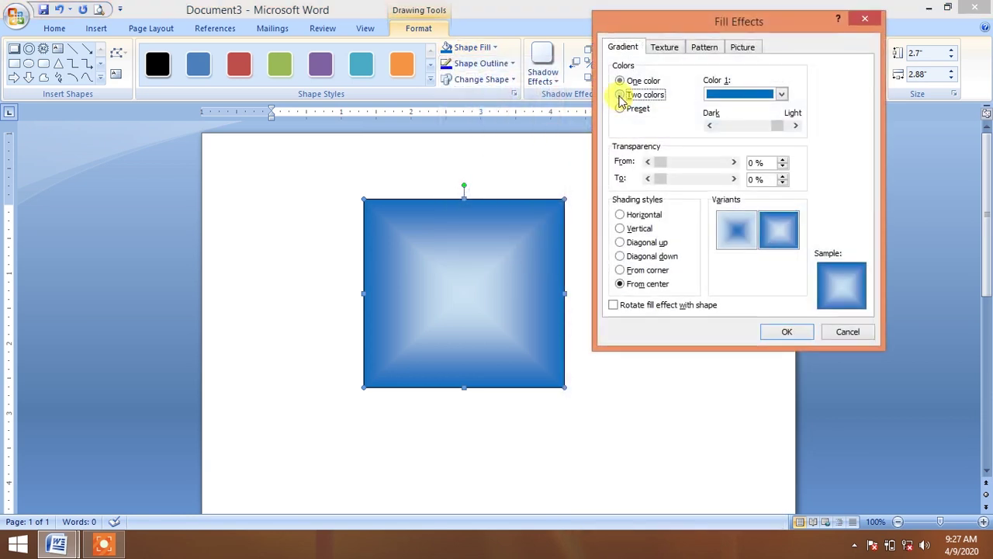
click(620, 95)
click(781, 95)
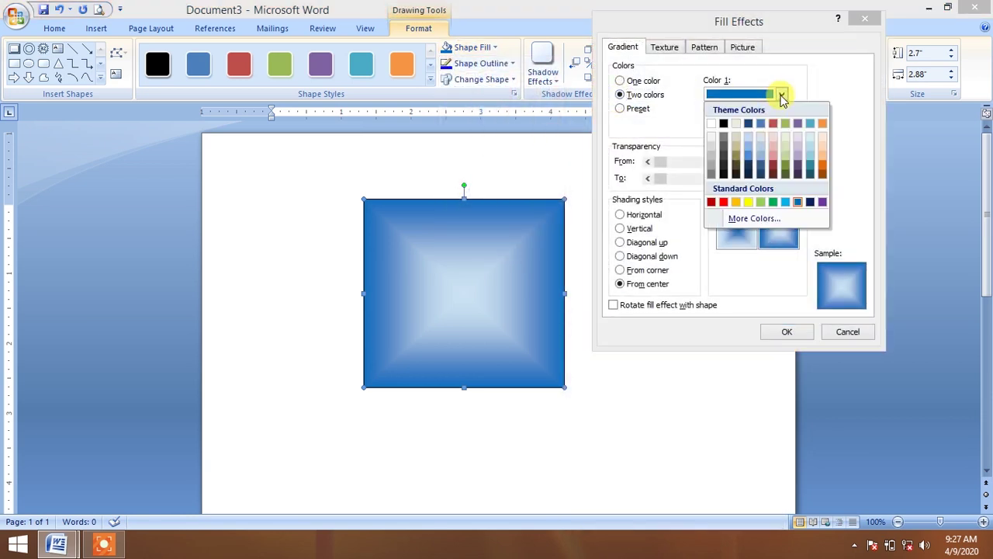
click(750, 202)
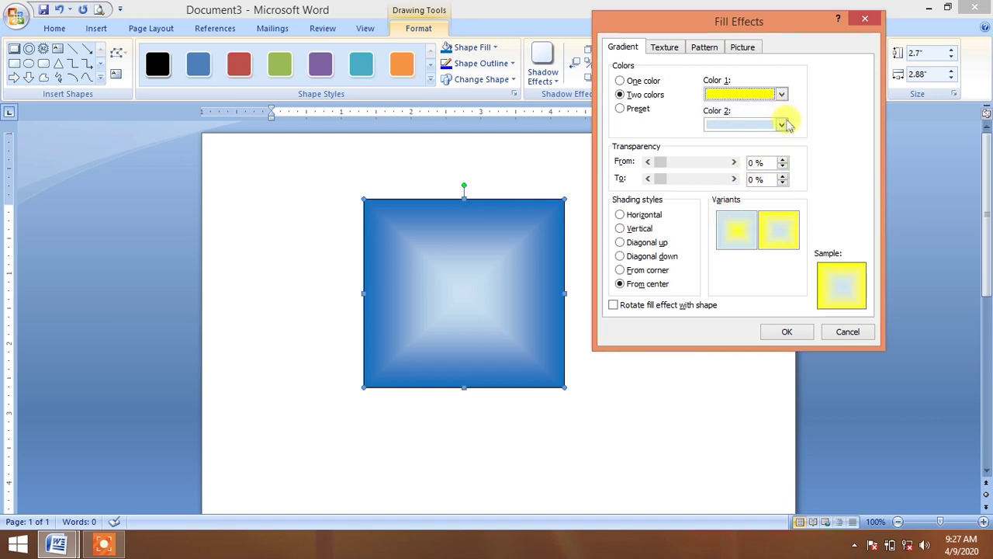
click(781, 125)
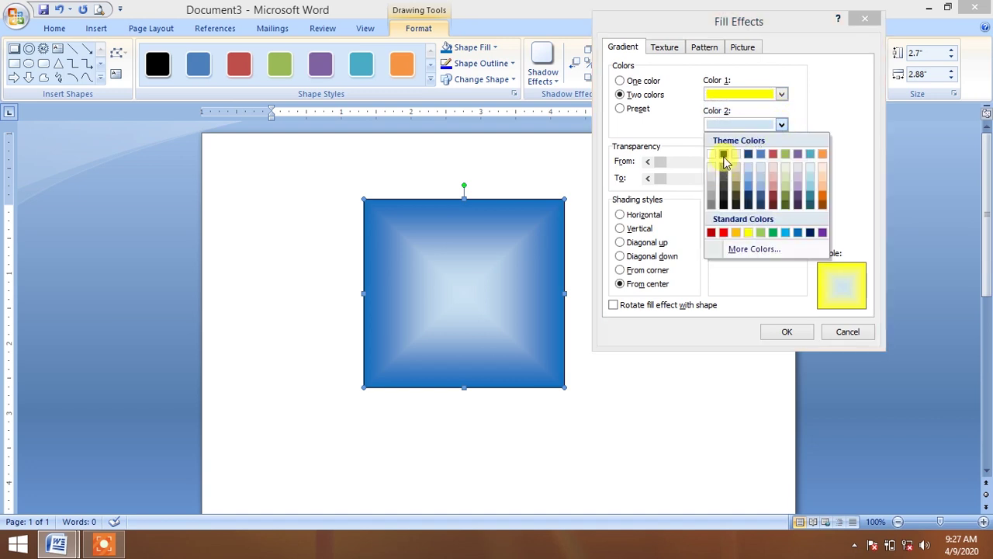
click(724, 156)
click(734, 233)
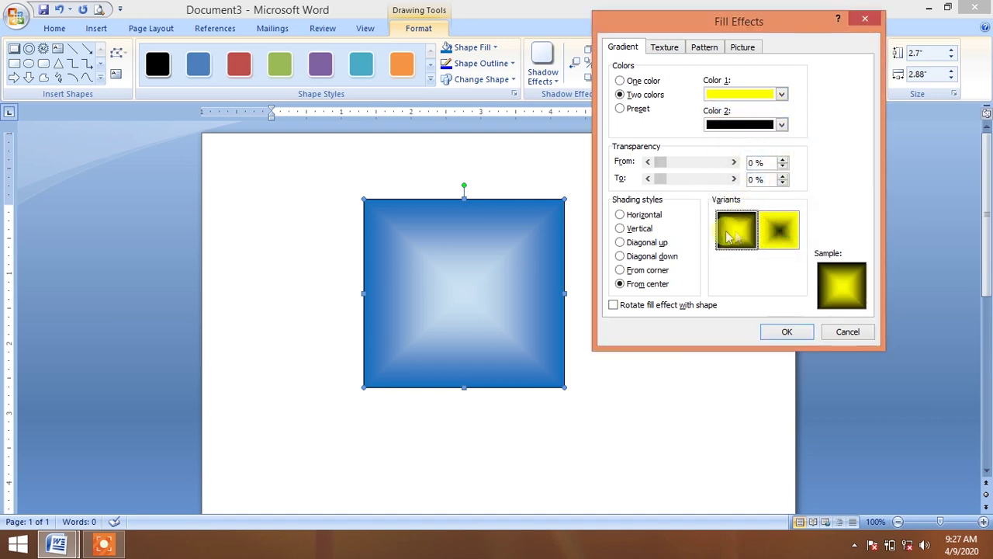
click(632, 215)
click(630, 242)
click(630, 270)
click(630, 283)
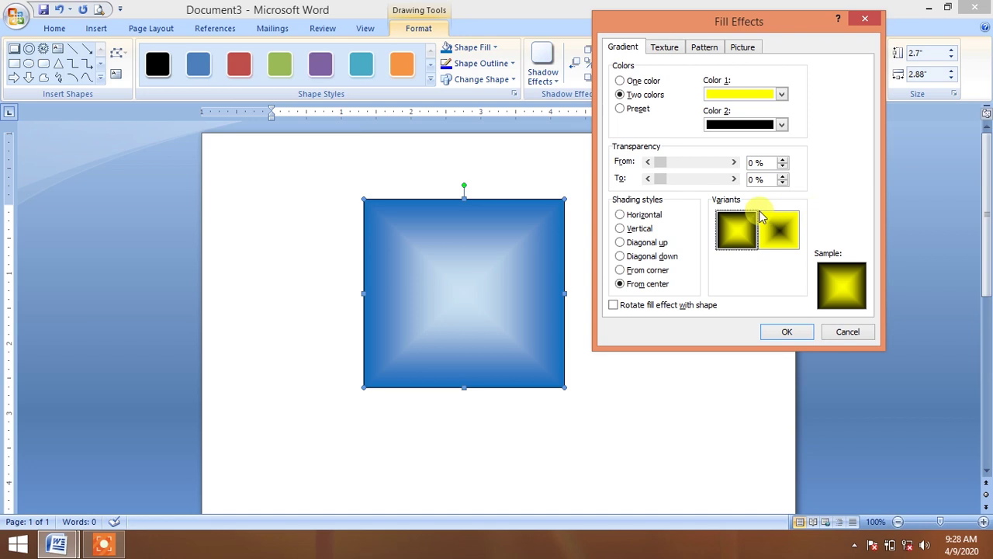
mouse_move(664, 164)
mouse_down()
mouse_move(711, 168)
mouse_move(651, 163)
mouse_up()
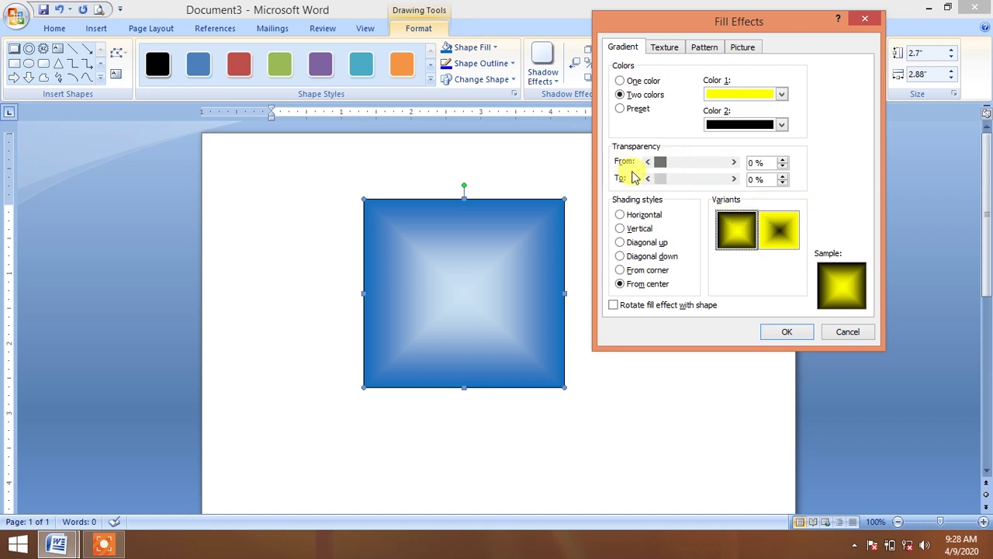
click(787, 332)
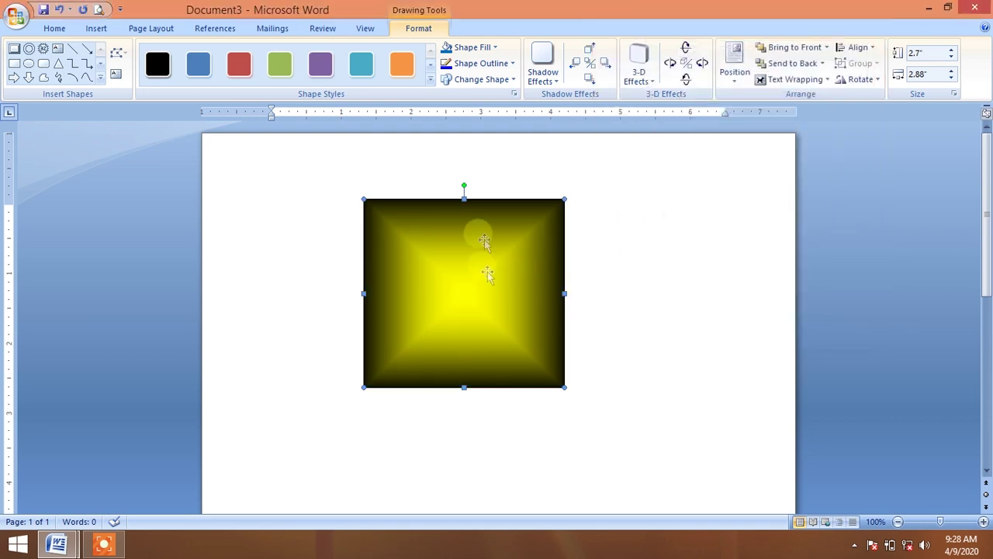
Step: Switch the gradient to Preset, trying Late Sunset, Daybreak and Nightfall before choosing Early Sunset
click(486, 51)
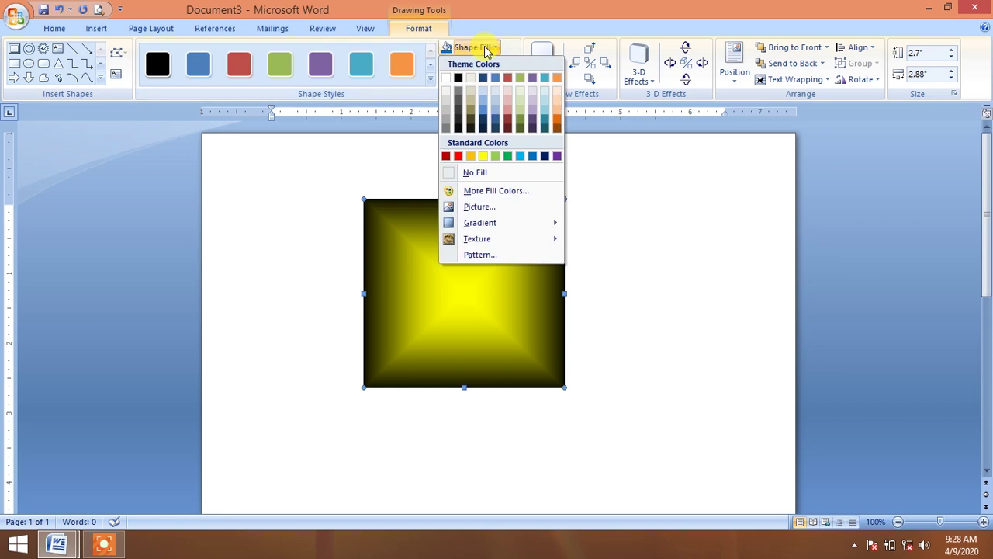
mouse_move(480, 222)
click(604, 515)
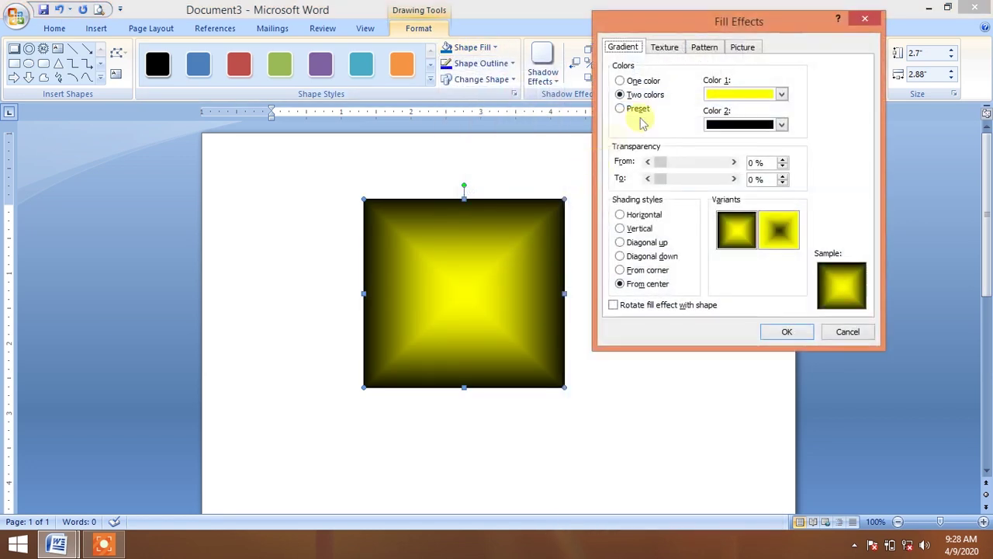
click(628, 110)
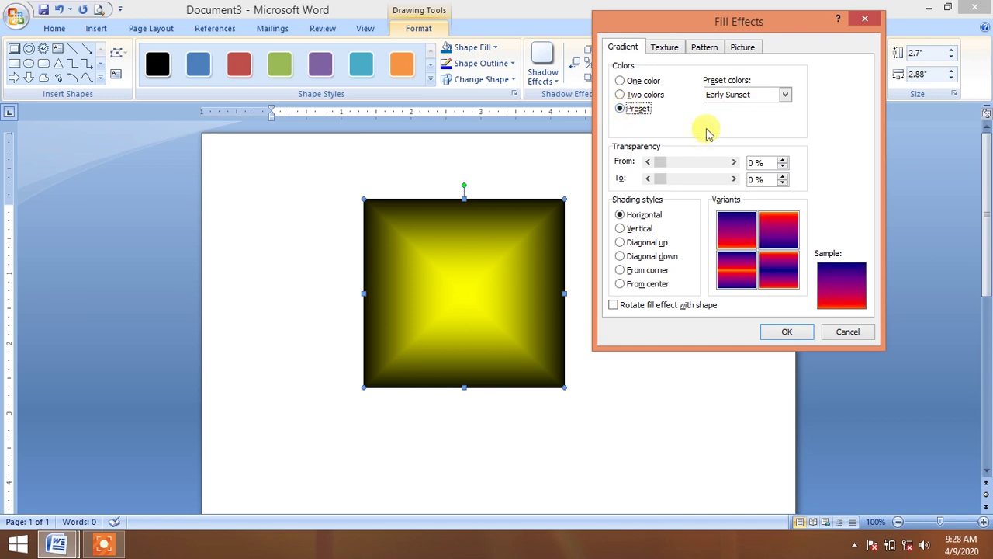
click(786, 95)
click(766, 118)
click(787, 94)
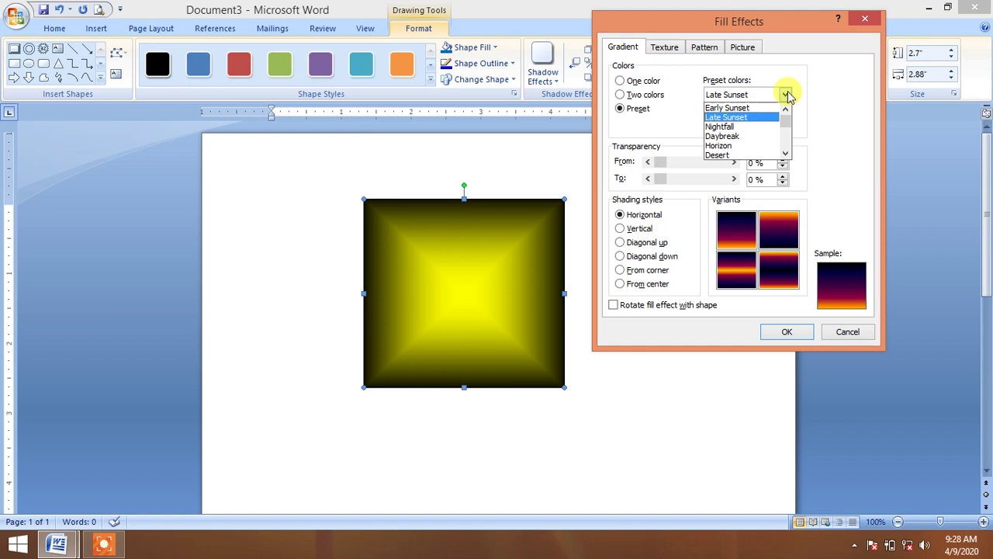
click(757, 136)
click(784, 94)
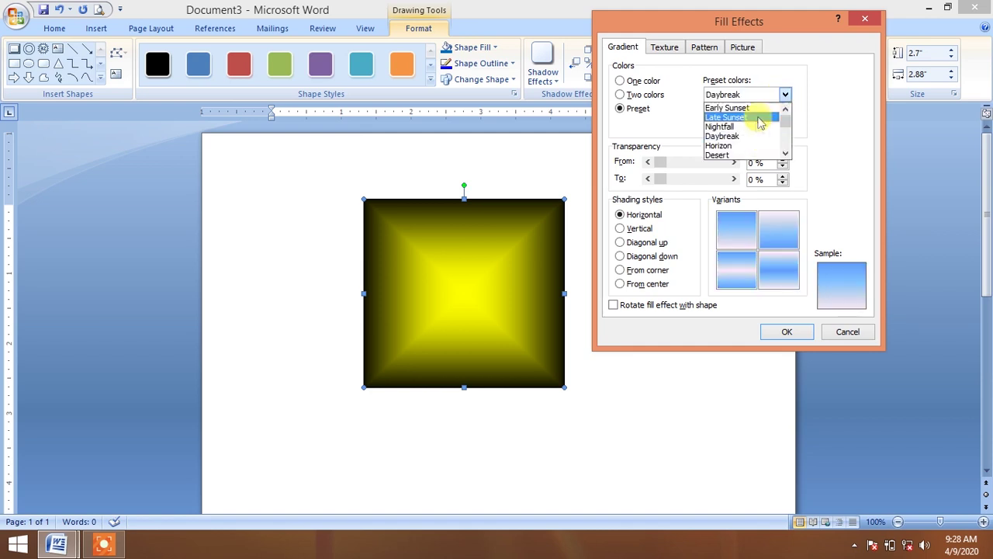
click(758, 127)
click(787, 95)
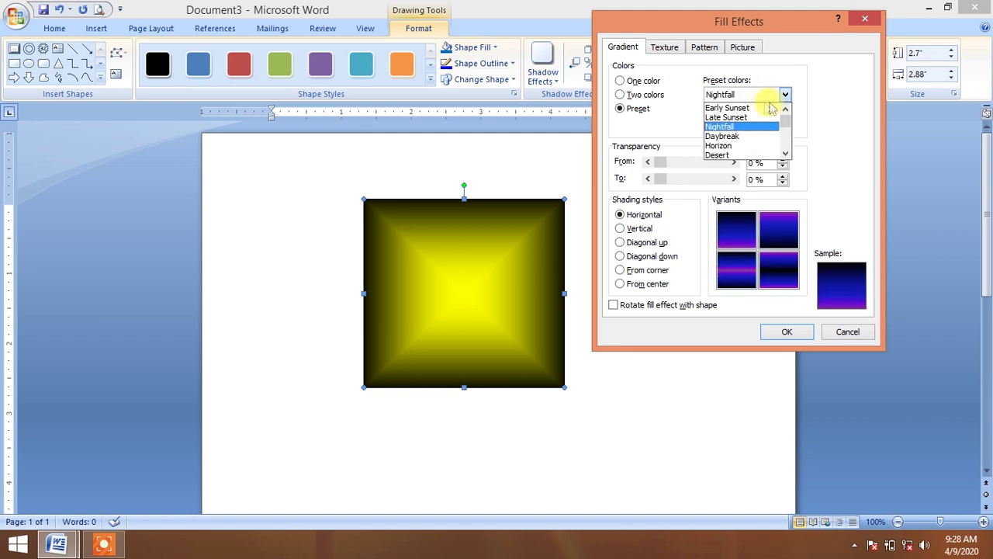
click(753, 109)
Step: Shade Early Sunset From corner with the top-left variant and apply it to the square
click(626, 271)
click(625, 257)
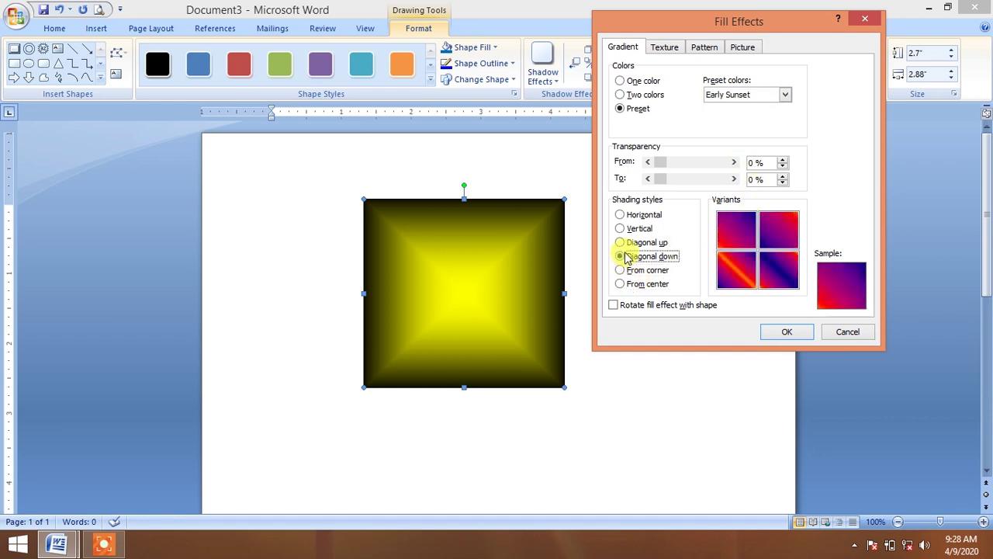
click(630, 271)
click(735, 225)
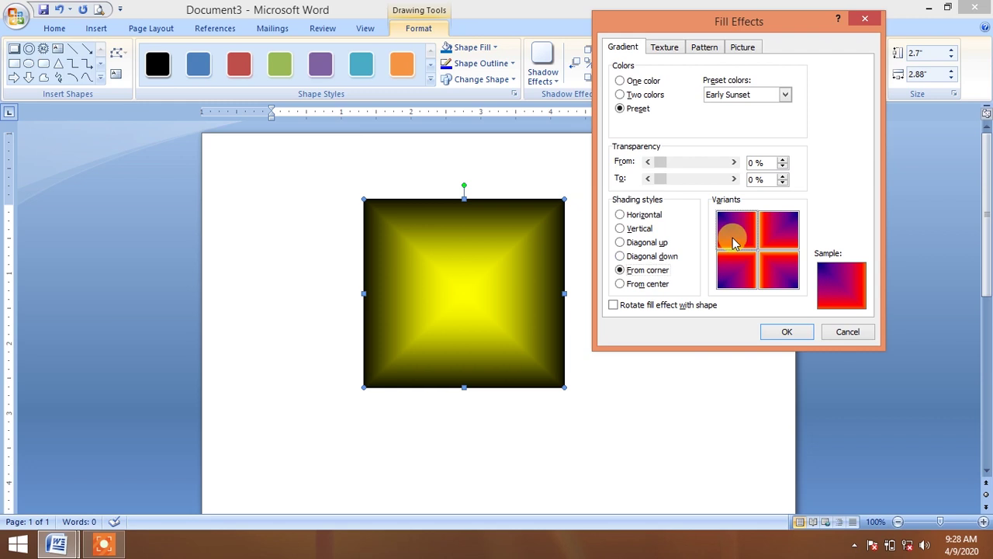
click(787, 332)
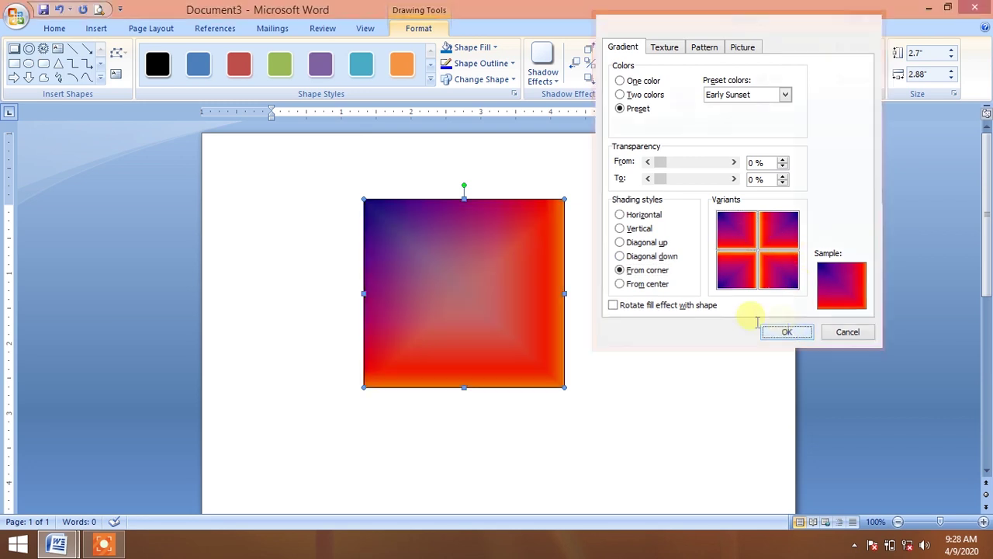
click(509, 286)
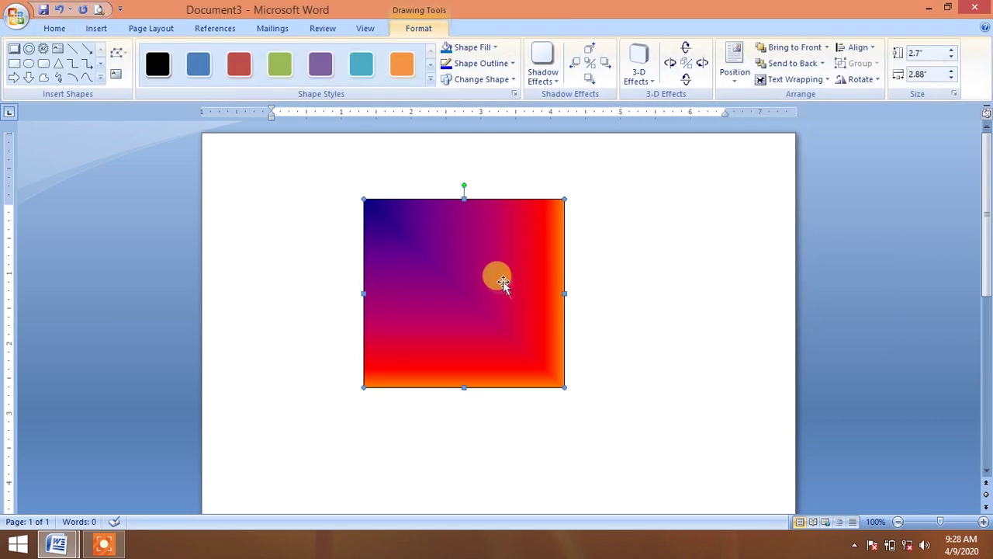
Step: Fill the square with Purple mesh, then preview Paper bag, Sand, Parchment and Bouquet without applying
click(474, 48)
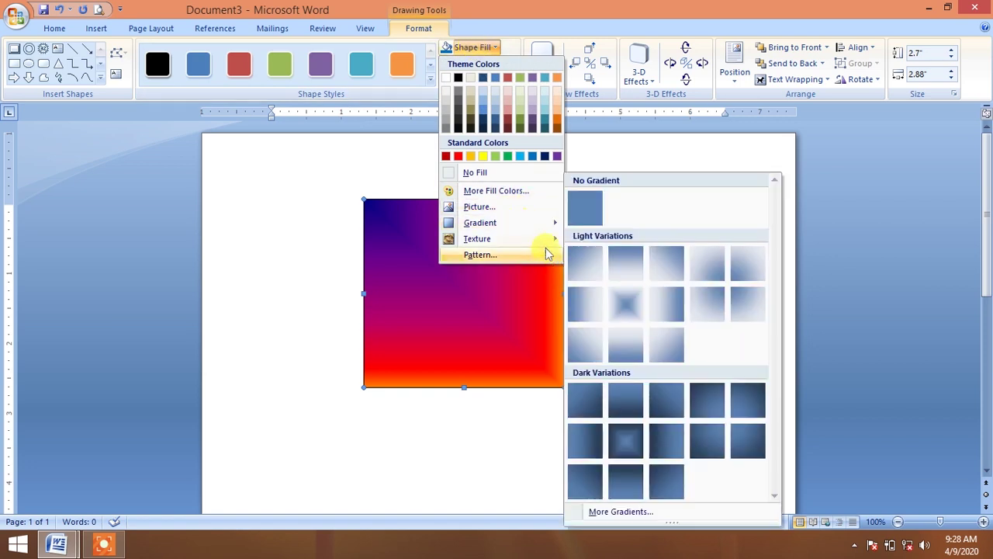
mouse_move(478, 239)
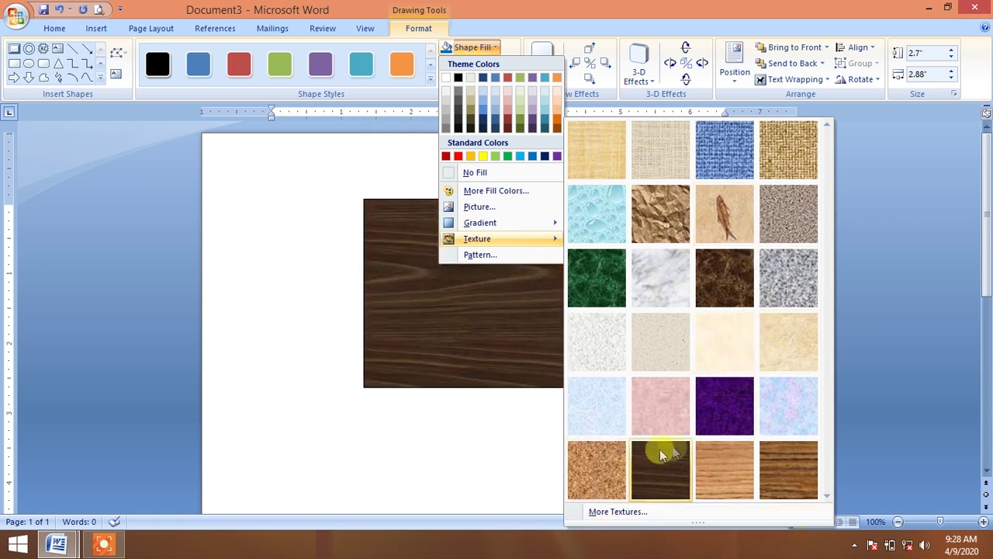
click(730, 407)
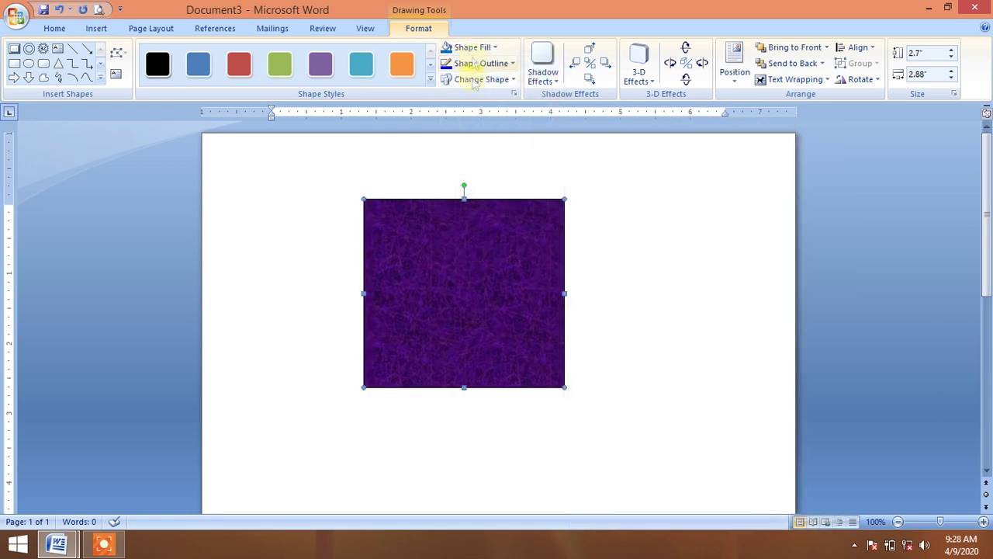
click(472, 48)
mouse_move(477, 238)
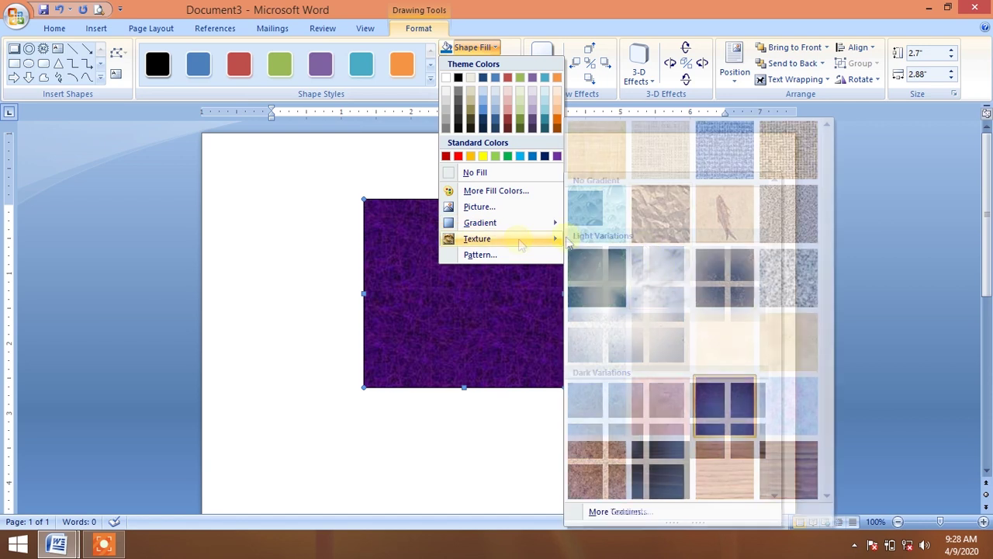
click(637, 510)
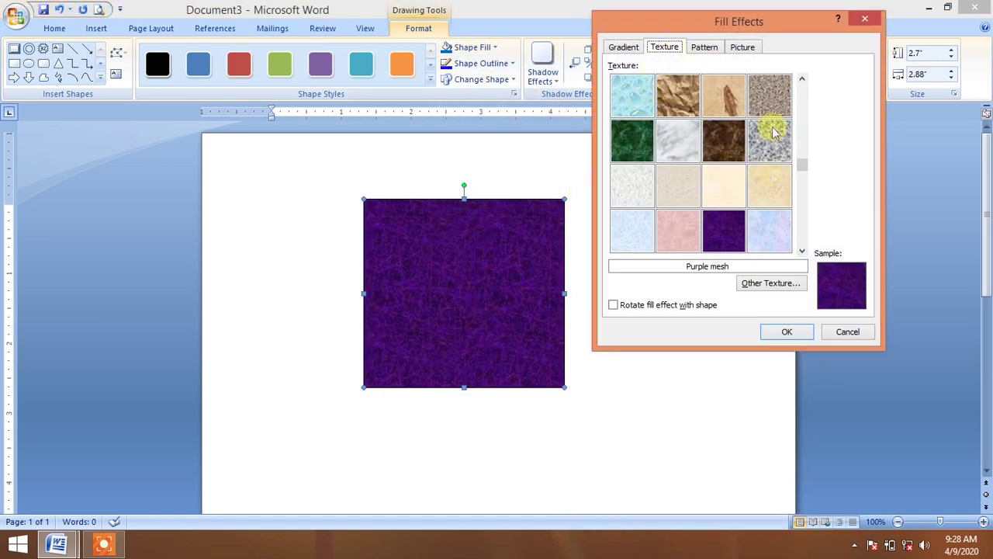
click(678, 97)
click(765, 97)
click(722, 191)
click(678, 187)
click(776, 223)
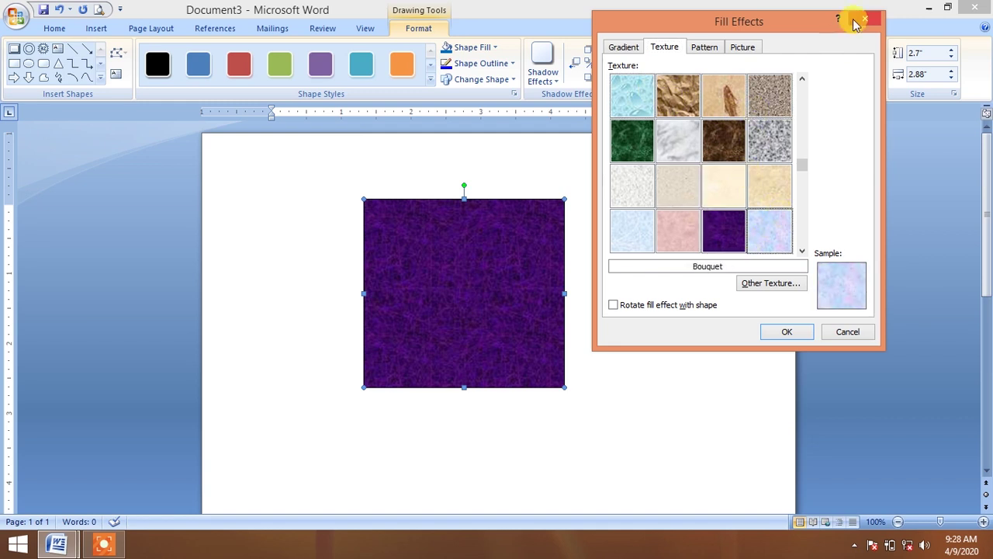
key(Escape)
Step: Open Fill Effects for the square and go to its Pattern tab
click(489, 47)
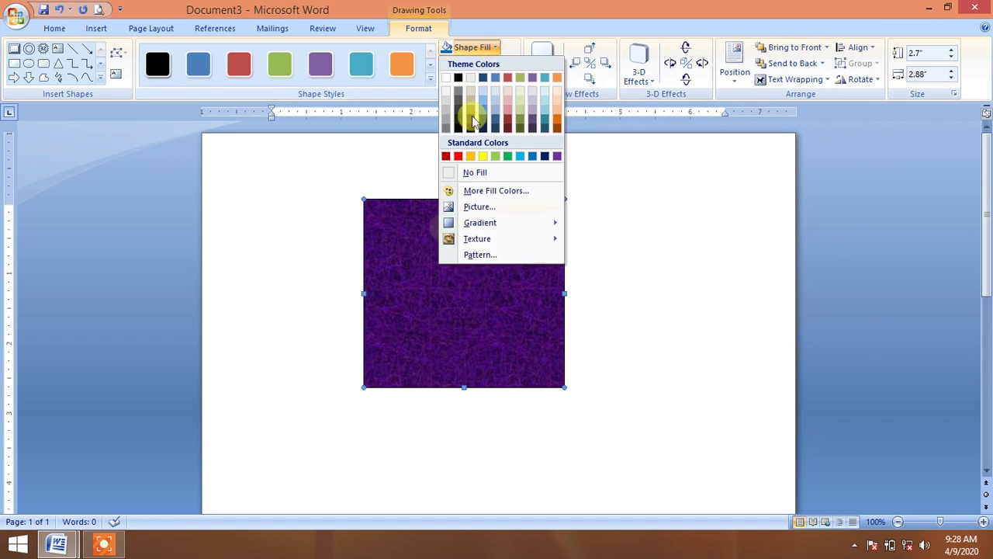
click(474, 256)
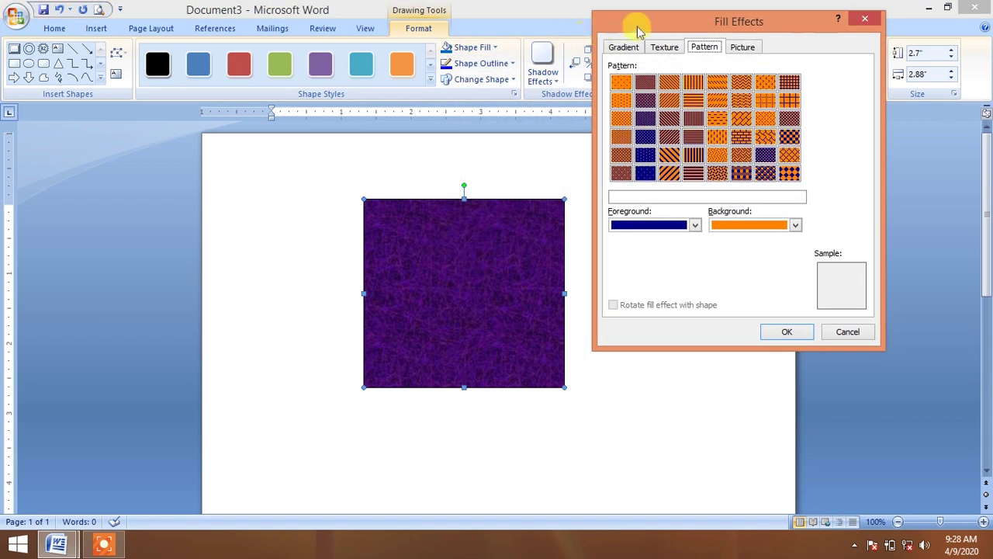
drag(637, 30, 661, 22)
click(646, 42)
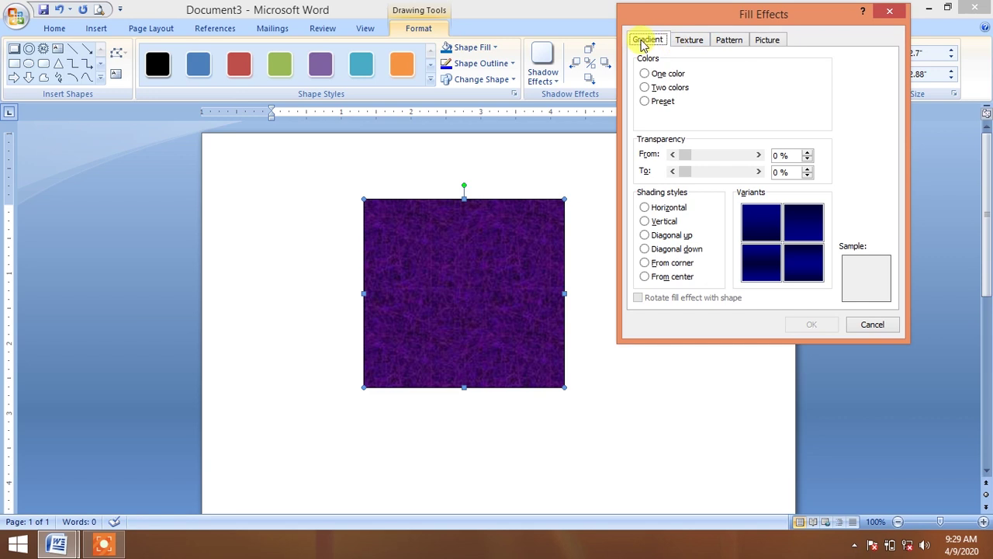
click(692, 44)
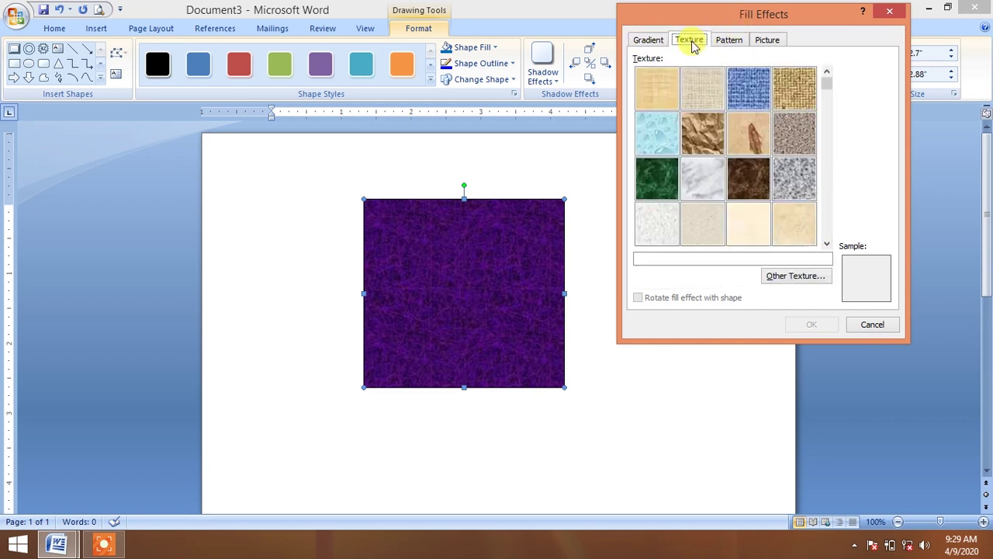
click(734, 43)
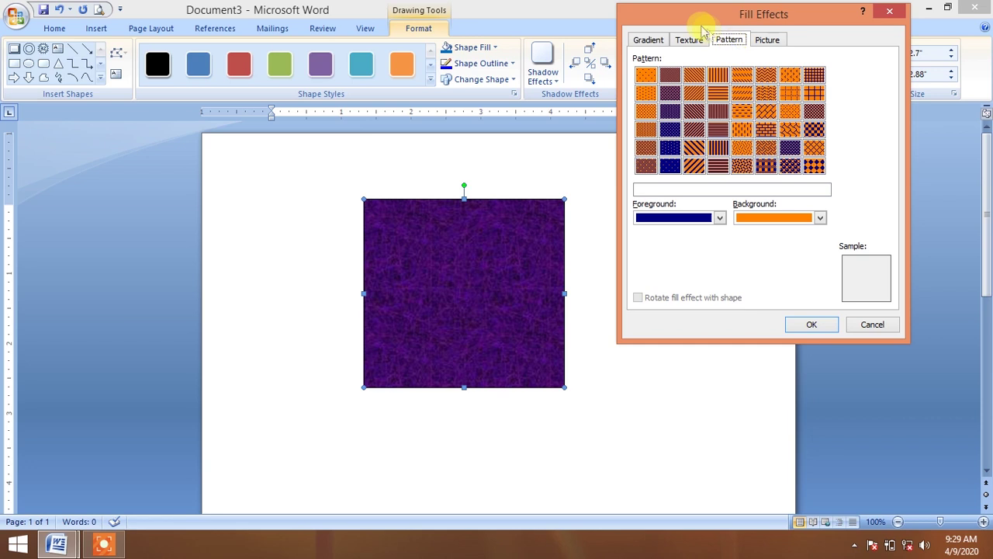
Step: Apply a Solid diamond pattern with red foreground and yellow background to the square
click(719, 220)
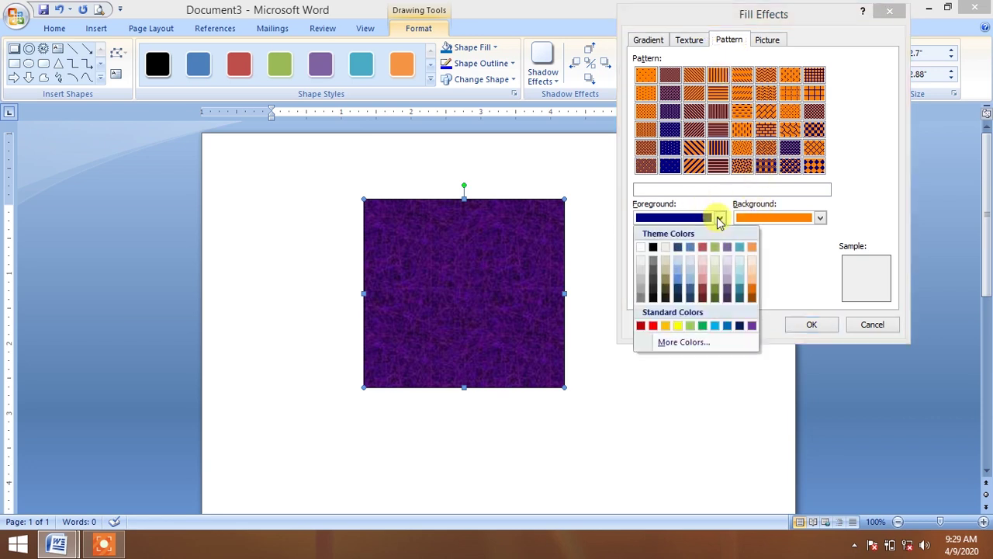
click(652, 325)
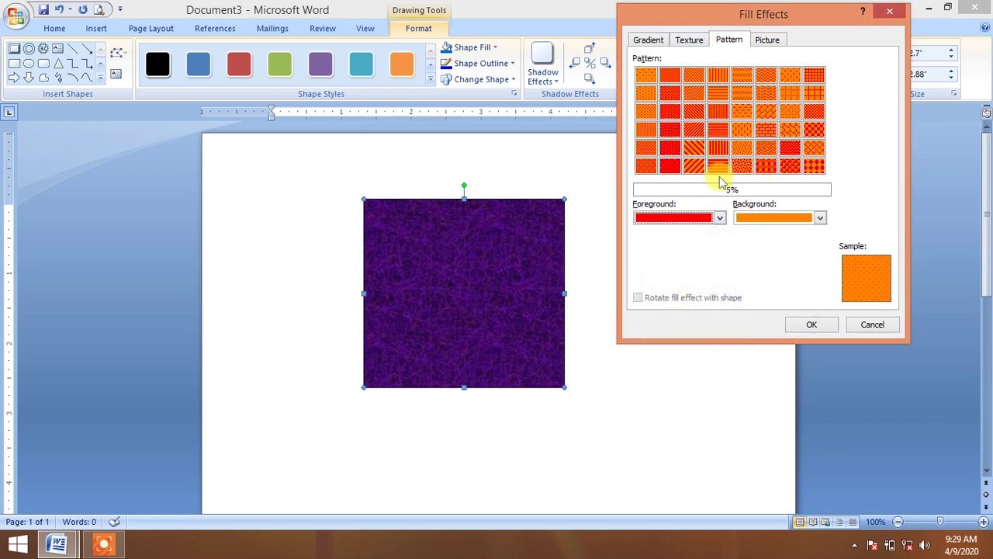
click(815, 166)
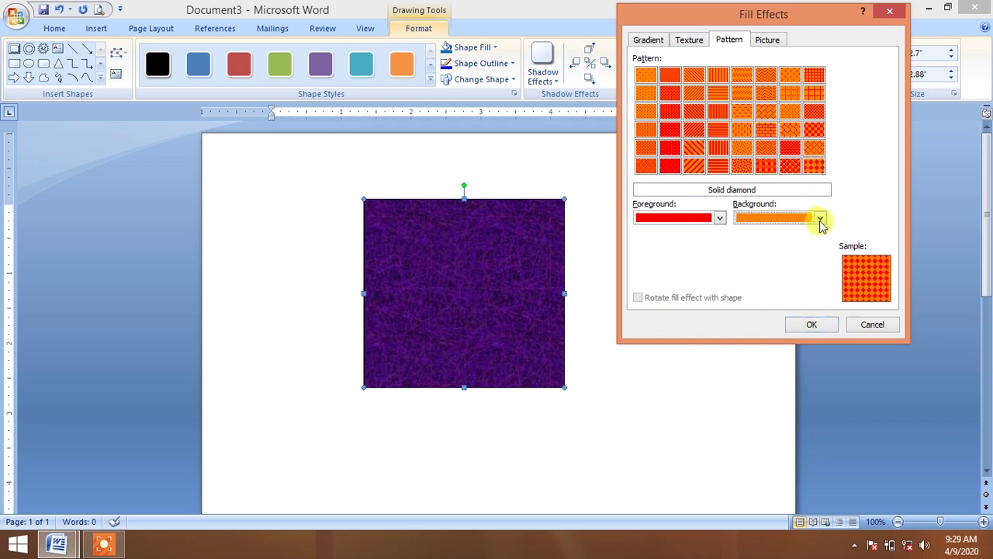
click(820, 219)
click(778, 326)
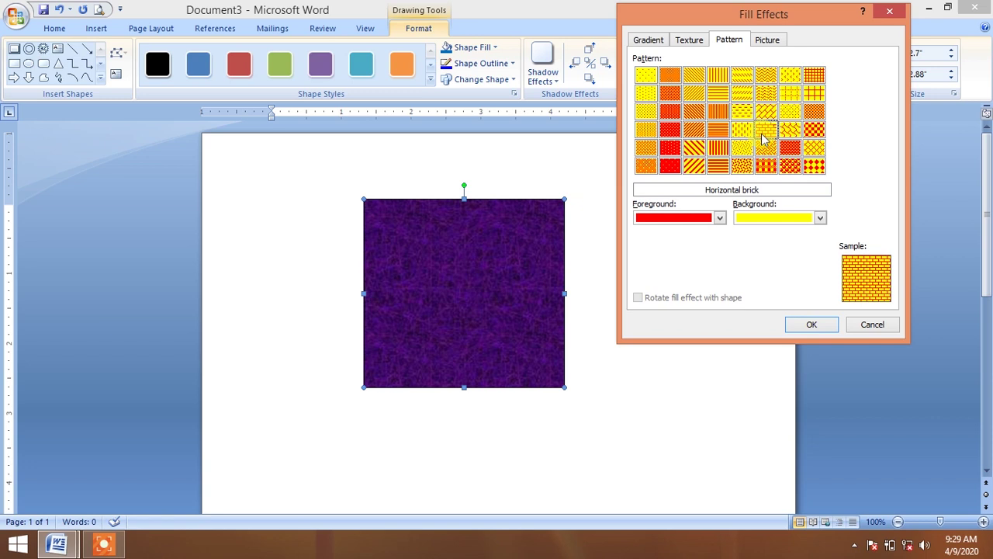
click(813, 325)
click(609, 287)
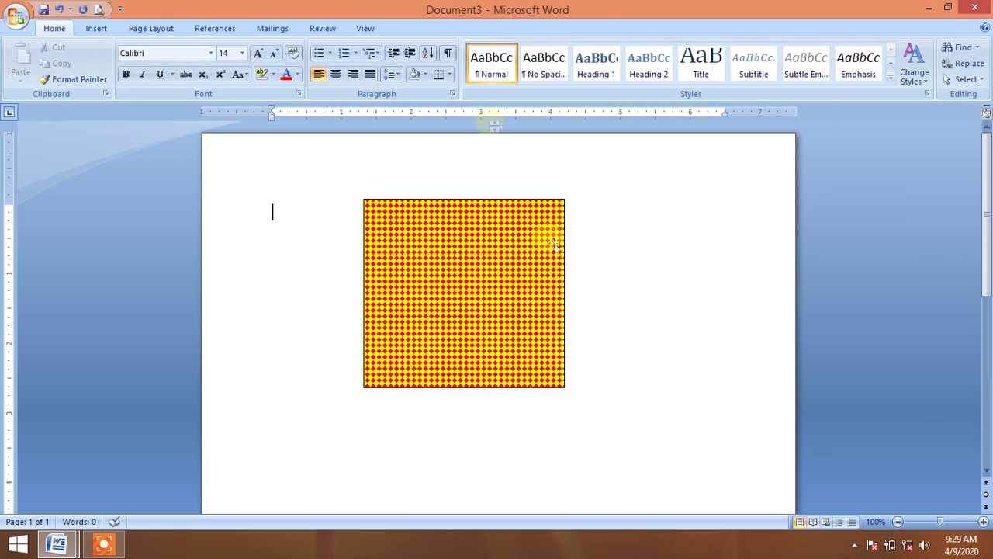
click(461, 233)
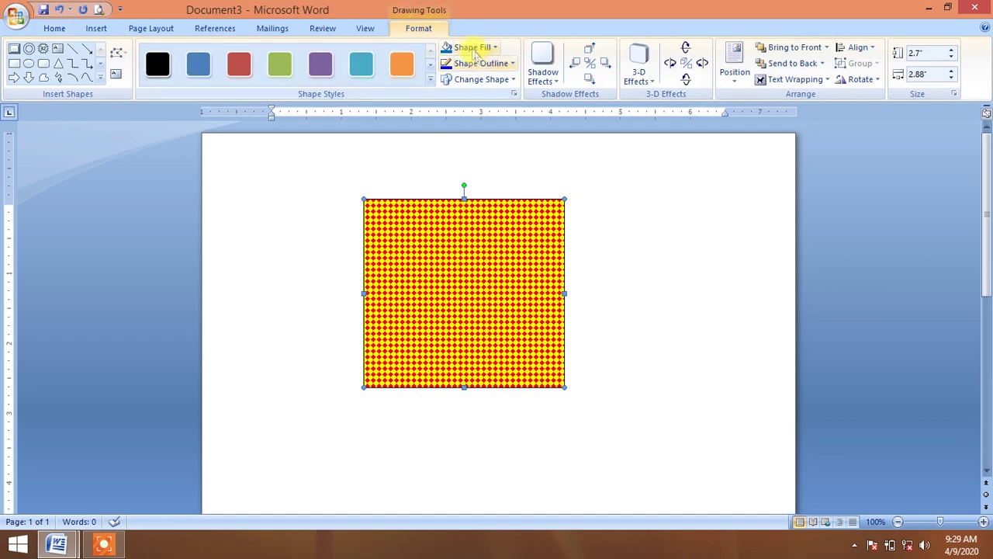
Step: Fill with a light-blue-on-red Horizontal brick pattern, stretch to 2.52" by 4.94", and shift left
click(472, 48)
click(509, 255)
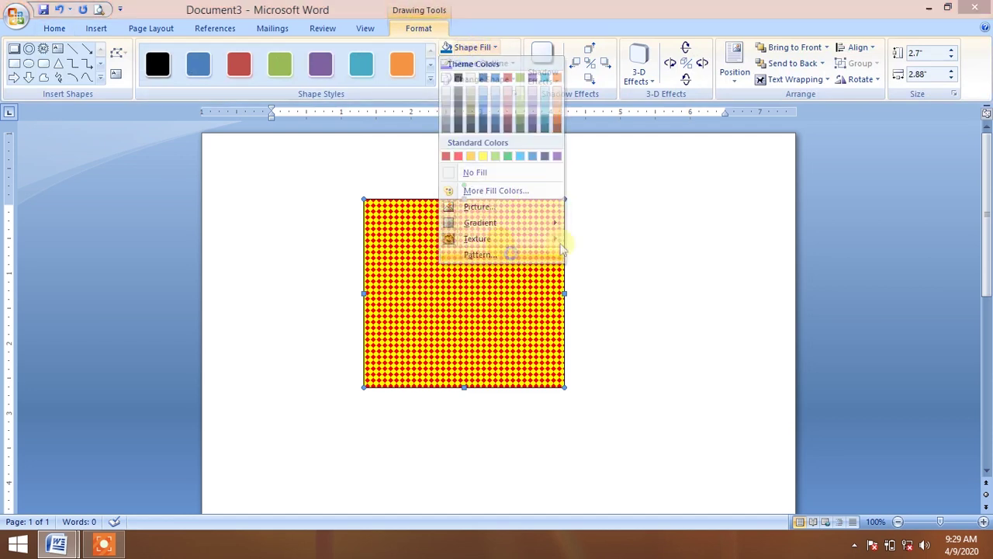
click(720, 217)
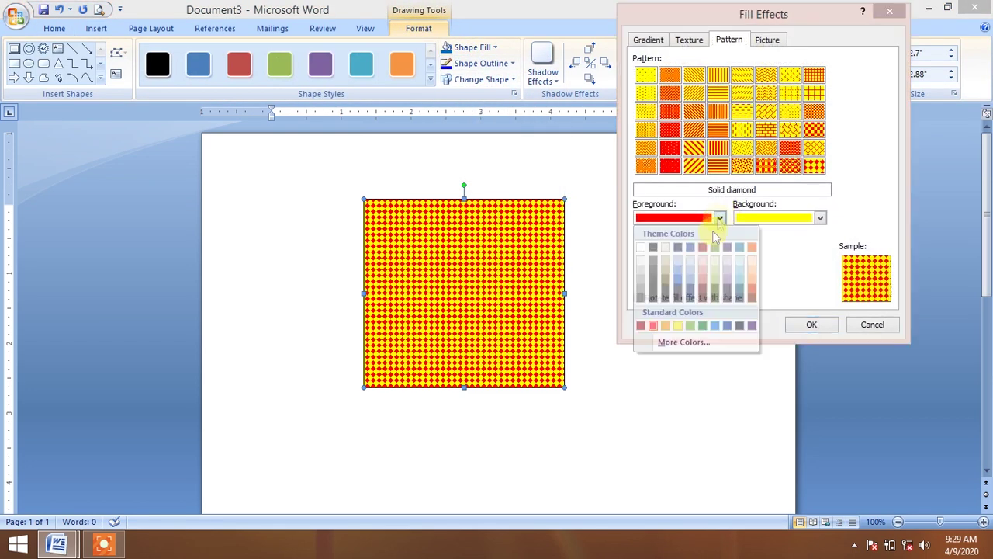
click(715, 326)
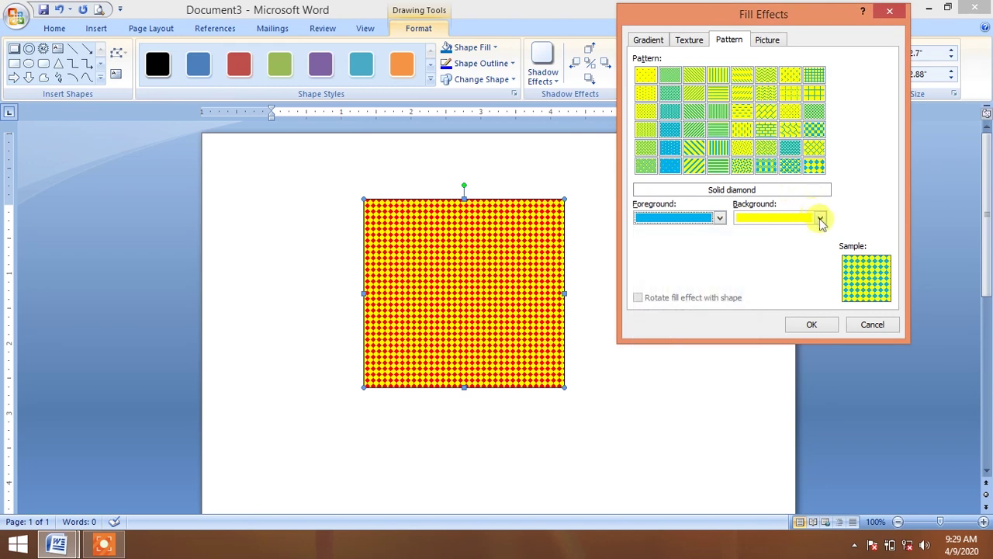
click(821, 219)
click(754, 326)
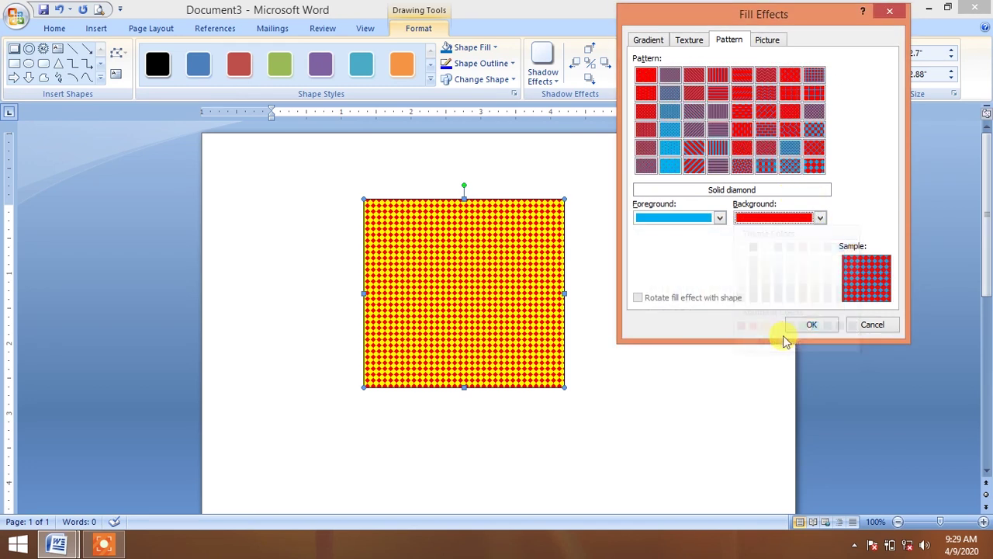
click(766, 128)
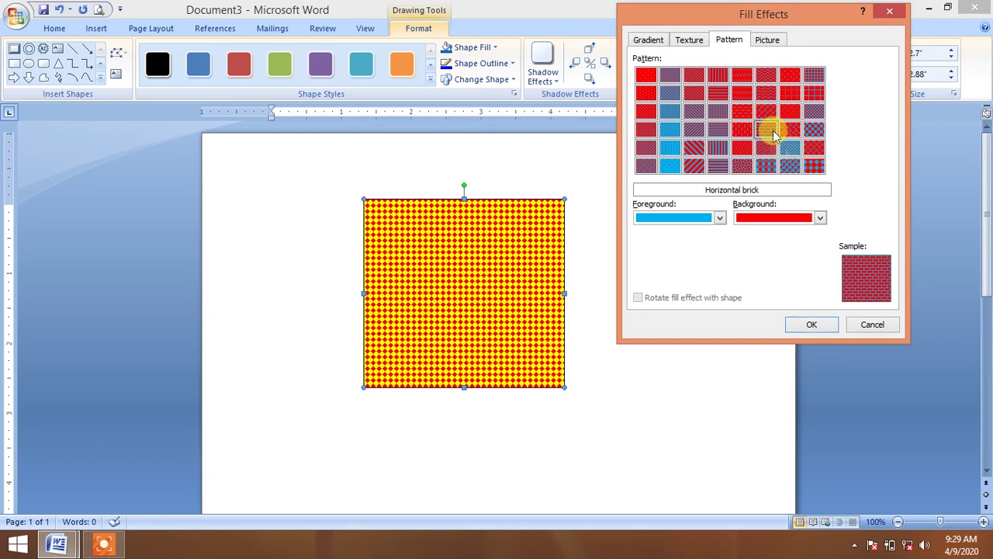
click(812, 326)
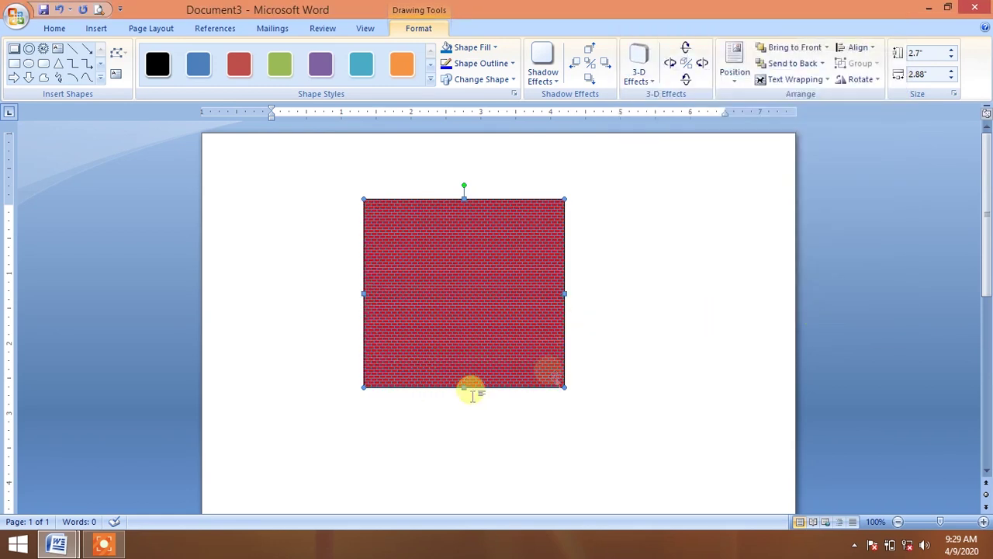
drag(560, 386, 705, 373)
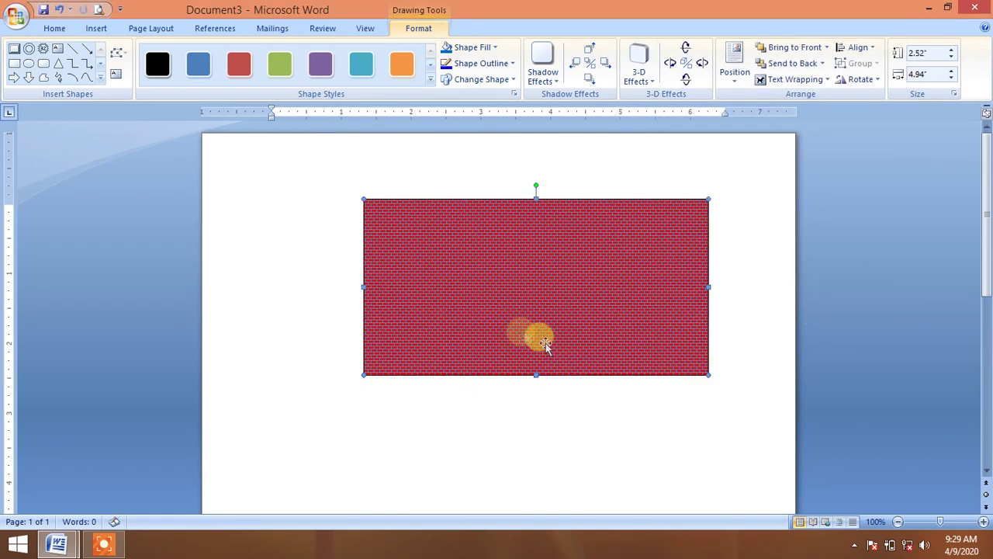
drag(533, 333, 477, 334)
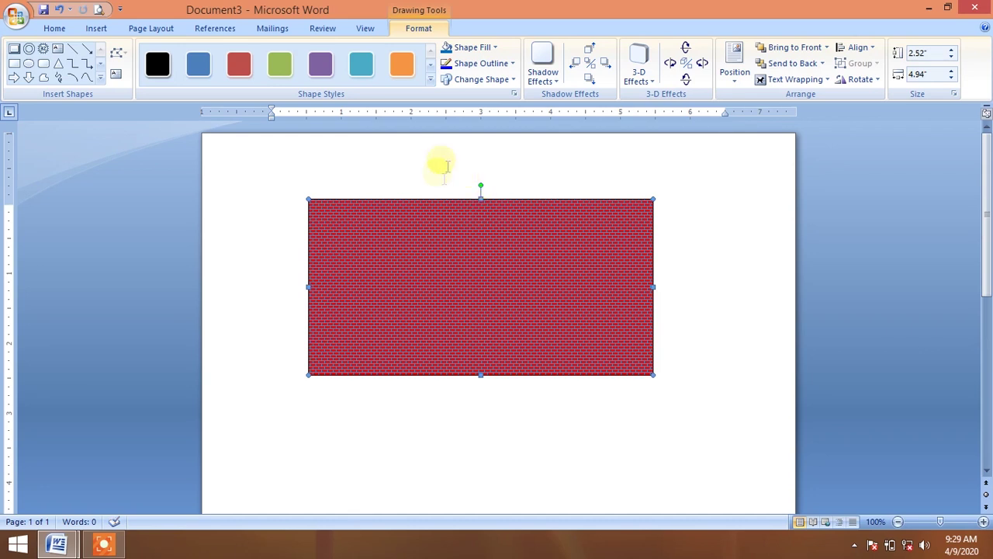
Step: Set the rectangle's outline weight to 6 pt
click(487, 50)
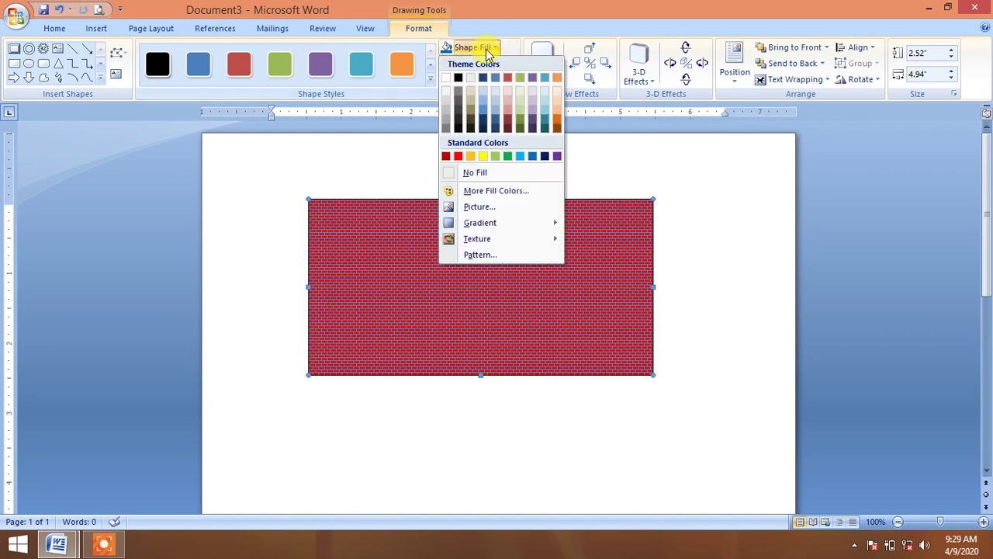
click(417, 250)
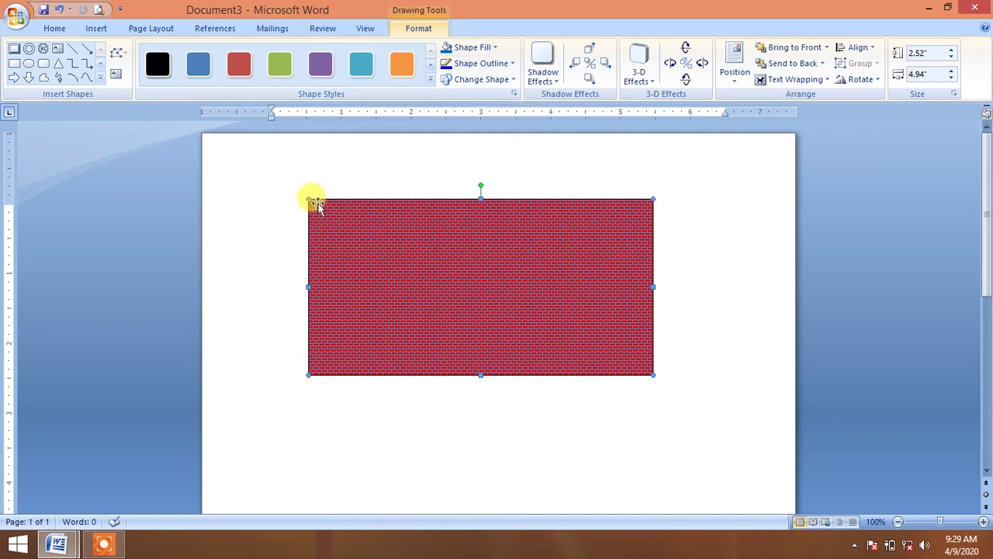
click(484, 68)
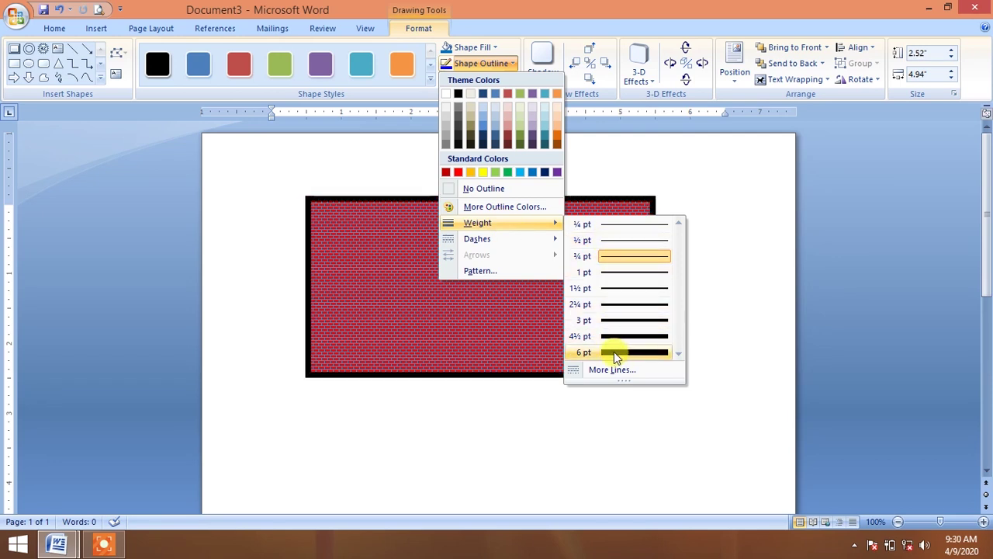
click(614, 354)
click(499, 66)
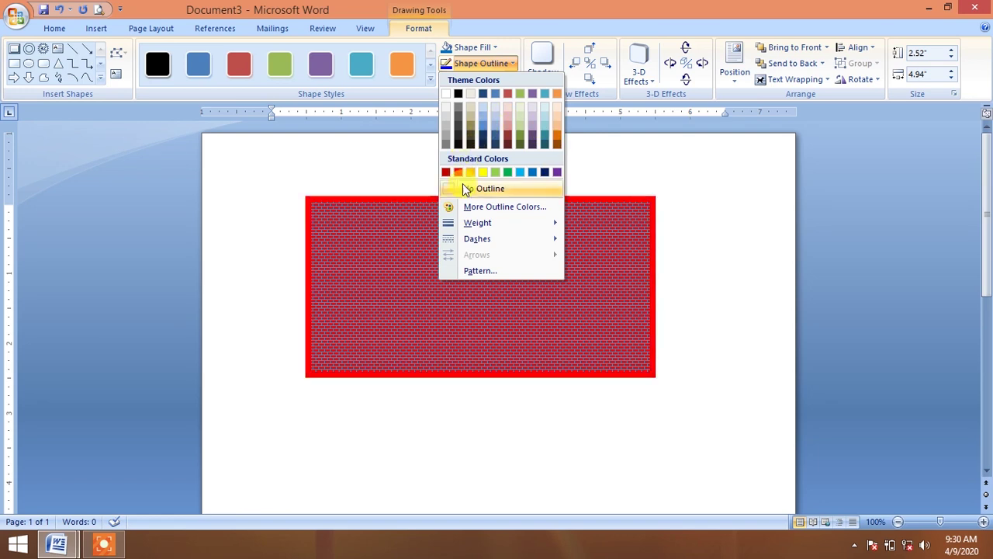
mouse_move(477, 239)
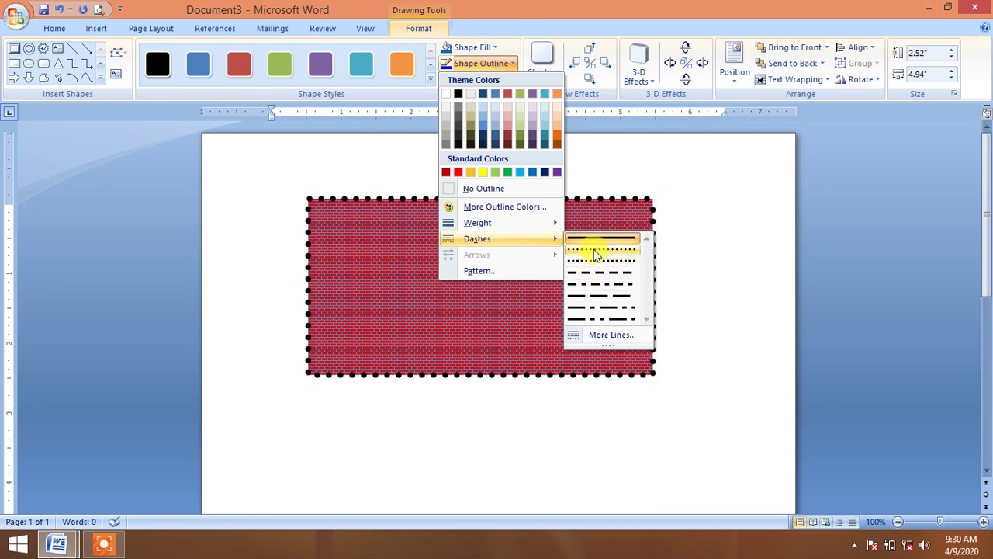
Step: Make the rectangle's outline a long-dash line in Format AutoShape
click(602, 335)
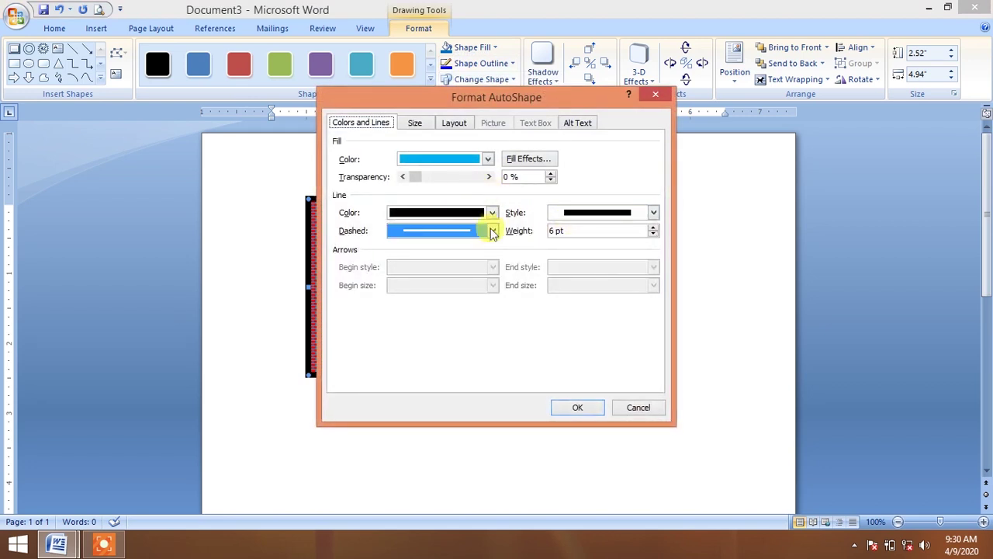
click(492, 233)
click(431, 299)
click(585, 410)
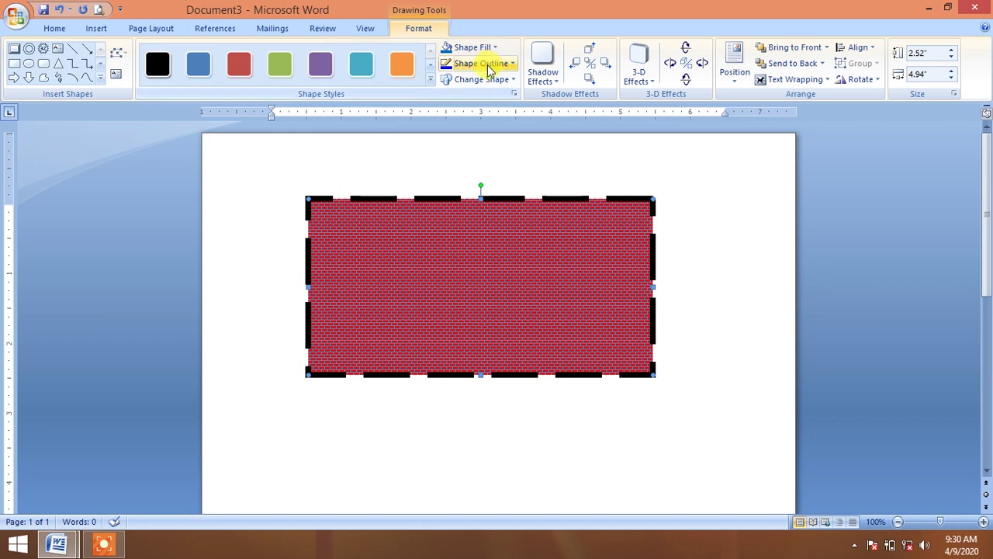
Step: Apply the black-and-white Sphere pattern to the rectangle's outline
click(488, 65)
click(475, 48)
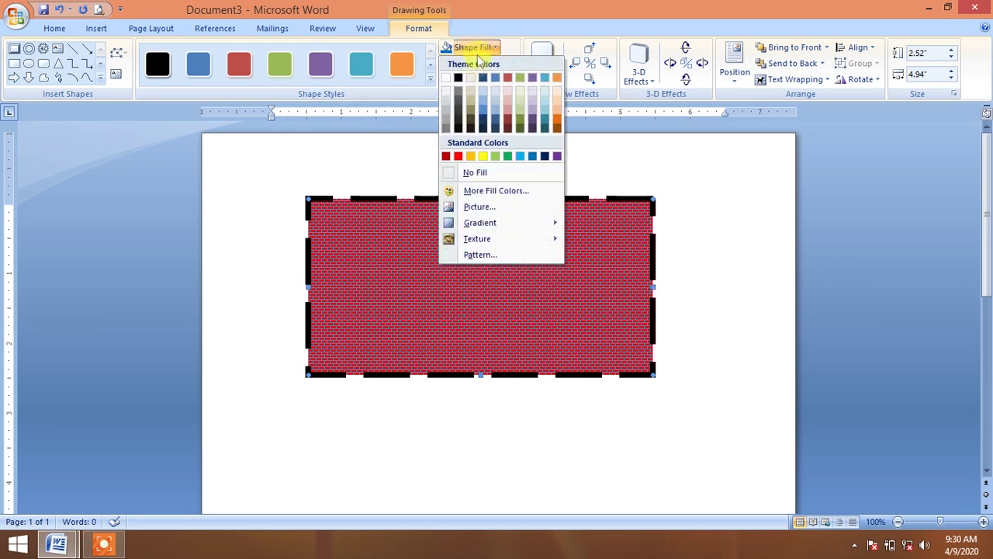
click(392, 154)
click(475, 63)
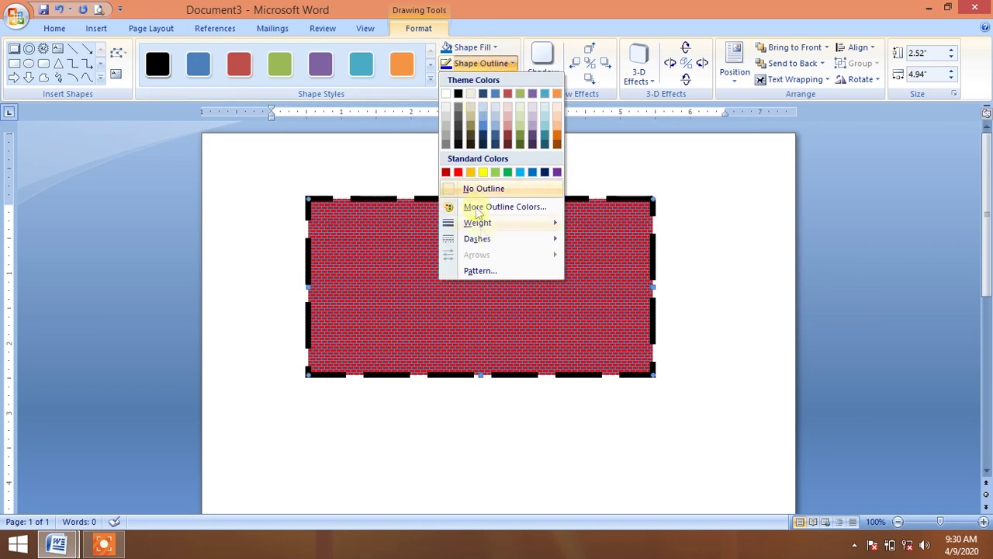
click(492, 268)
click(792, 162)
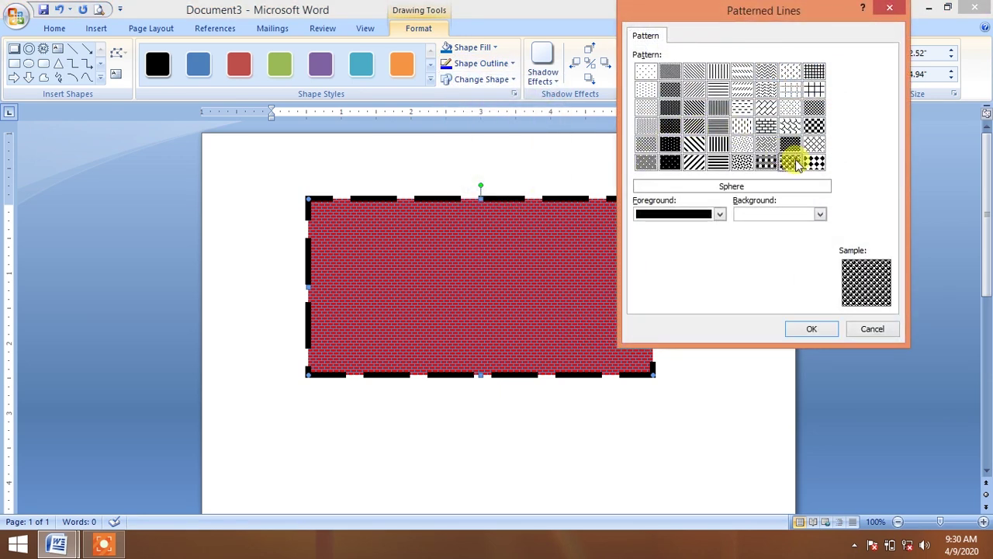
click(813, 331)
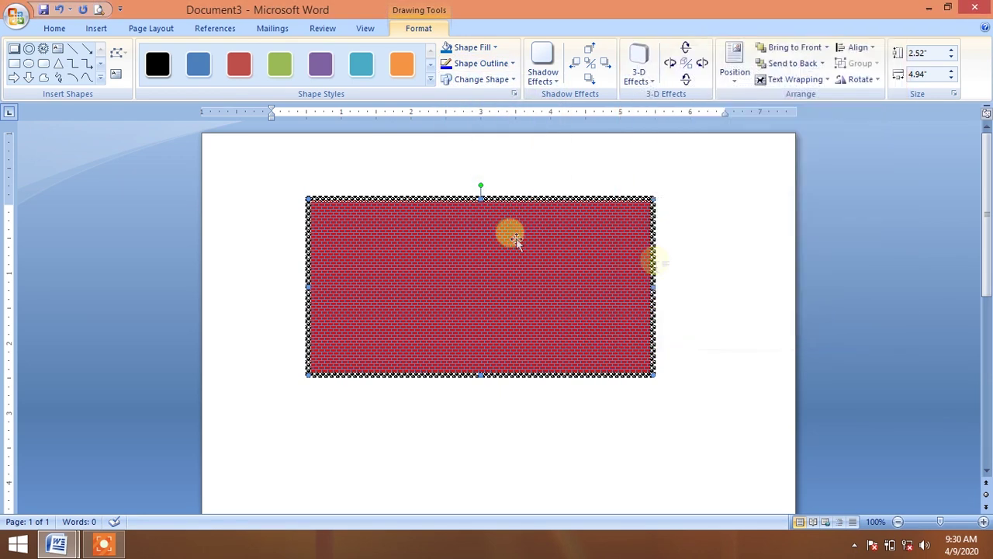
click(484, 68)
click(378, 274)
Step: Convert the brick-filled rectangle into a Smiley Face shape, keeping its fill and outline
click(498, 258)
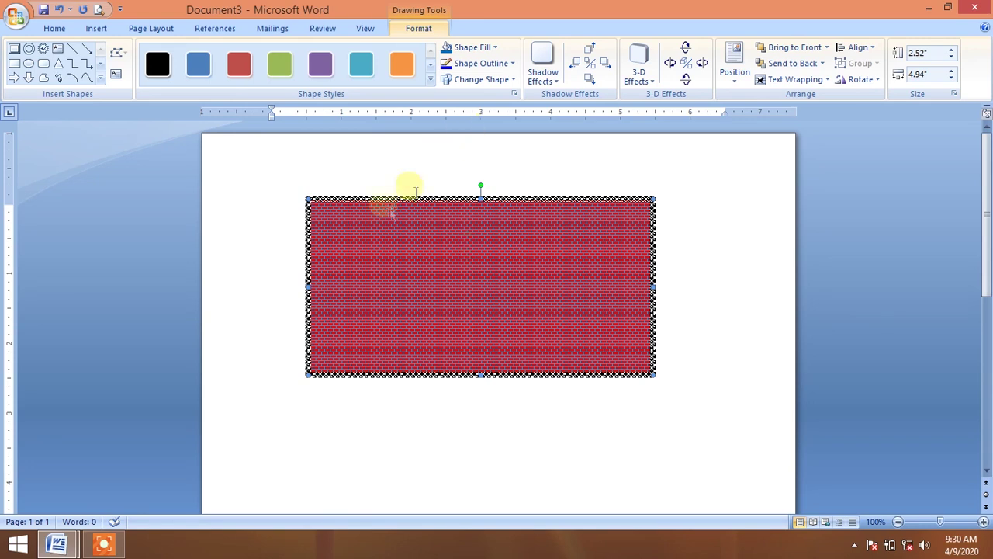
click(485, 83)
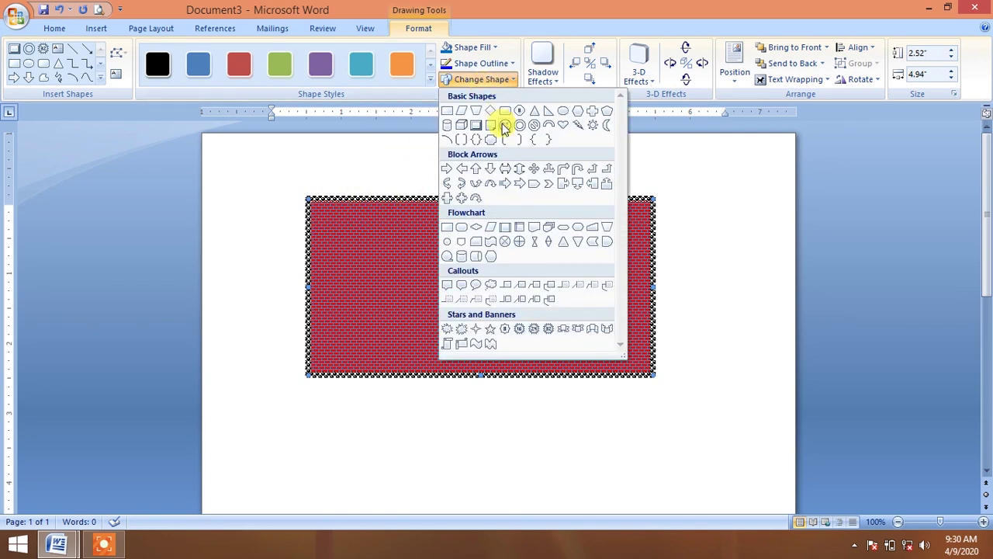
click(472, 83)
click(475, 81)
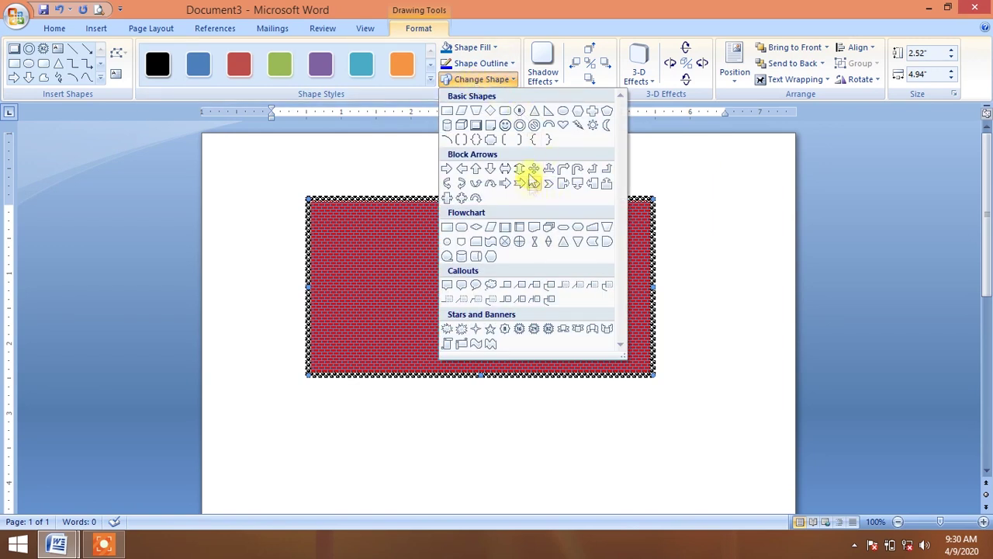
click(503, 128)
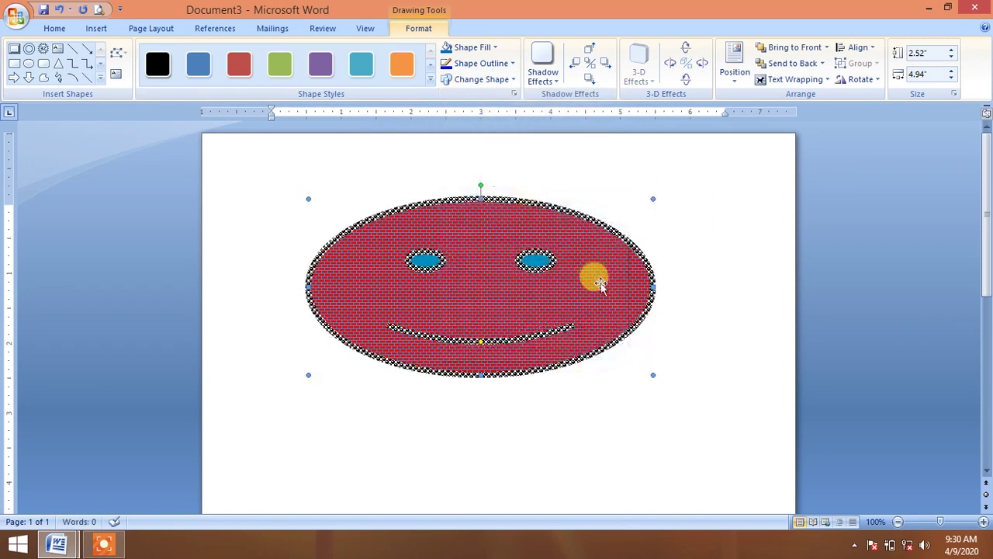
click(688, 304)
double_click(590, 268)
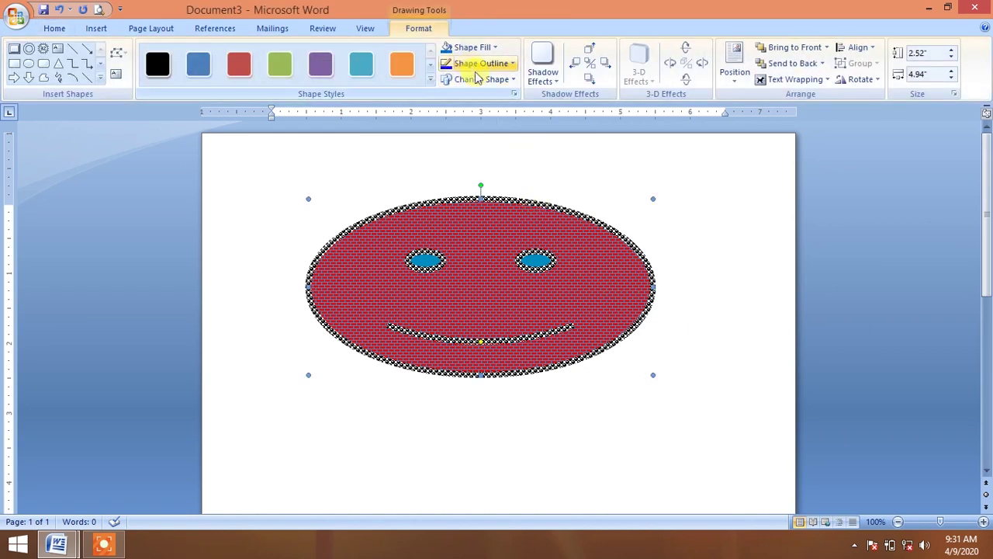
click(479, 80)
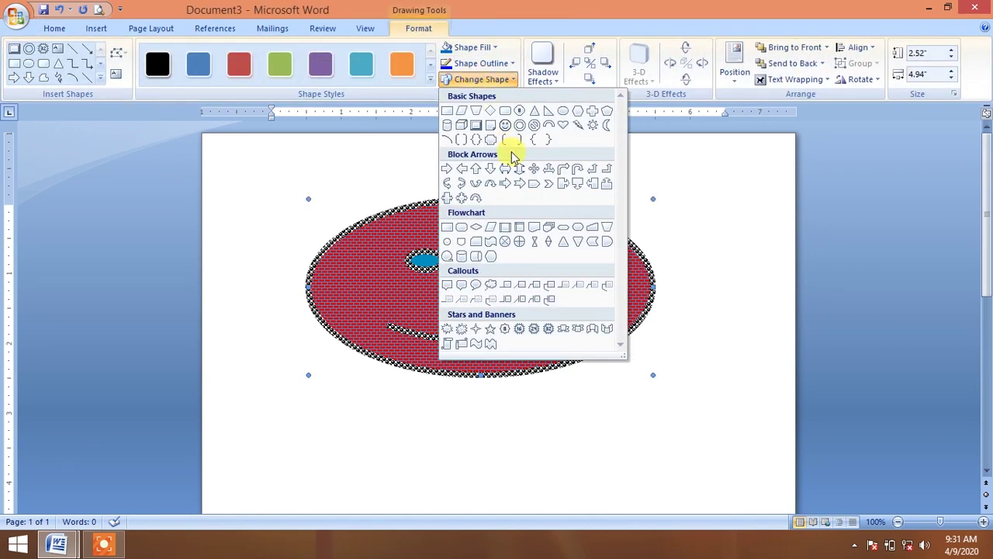
click(301, 222)
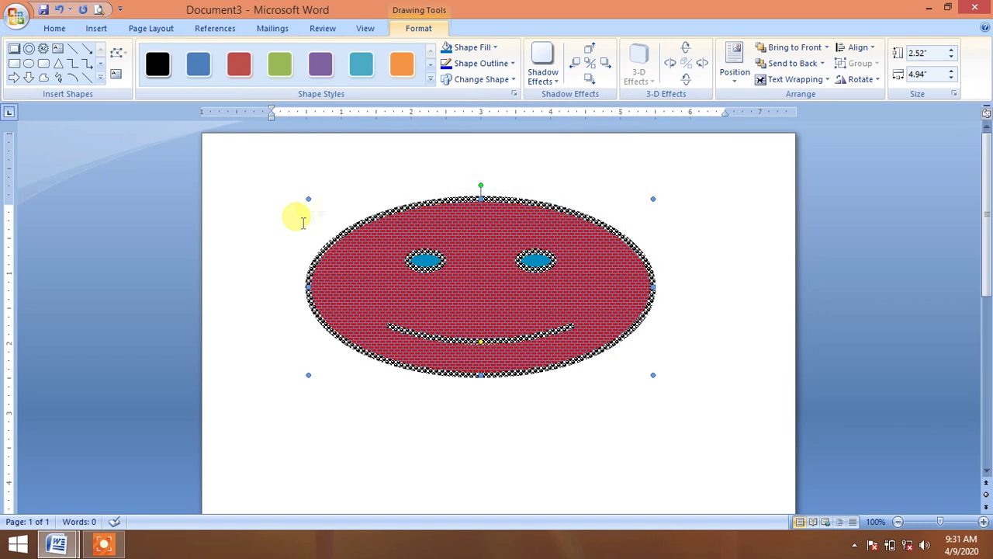
click(430, 79)
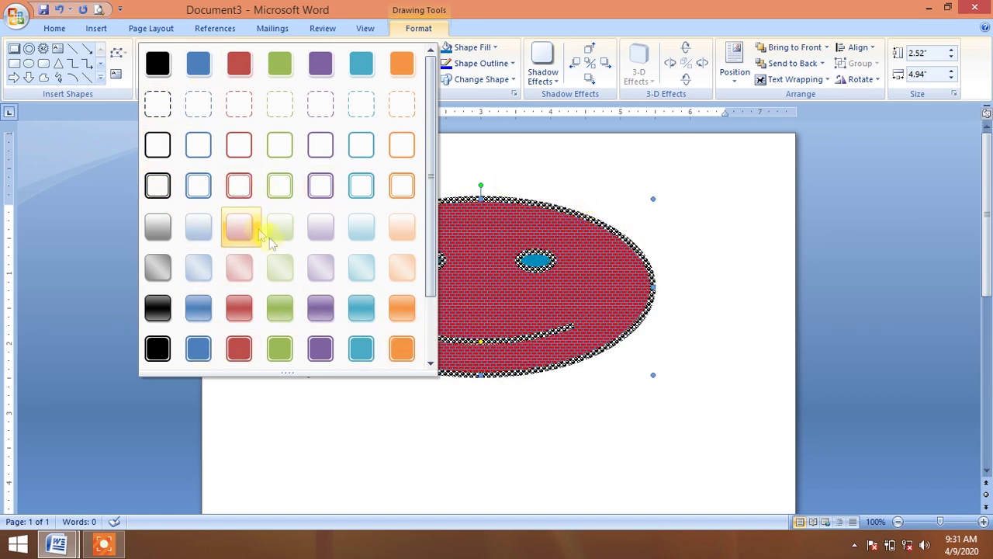
click(458, 228)
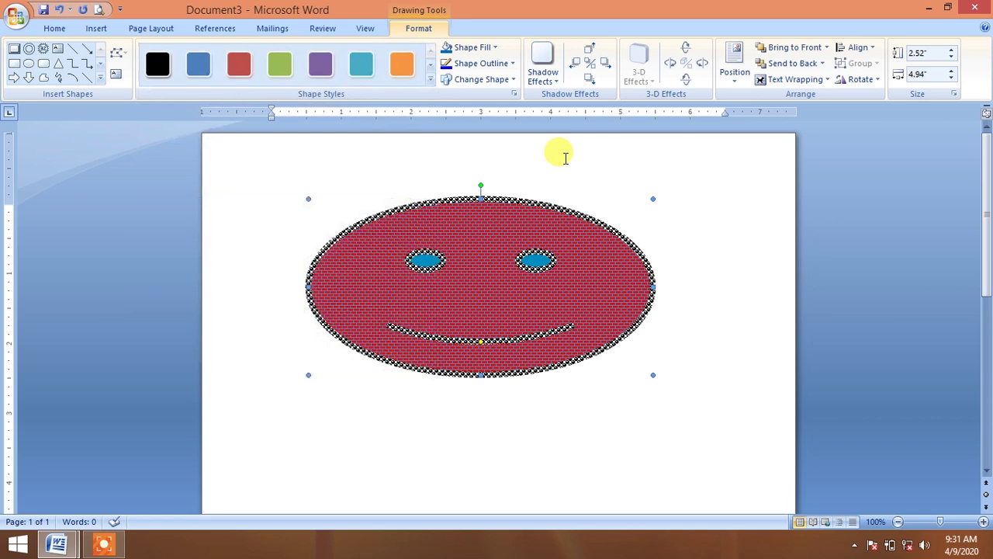
click(100, 77)
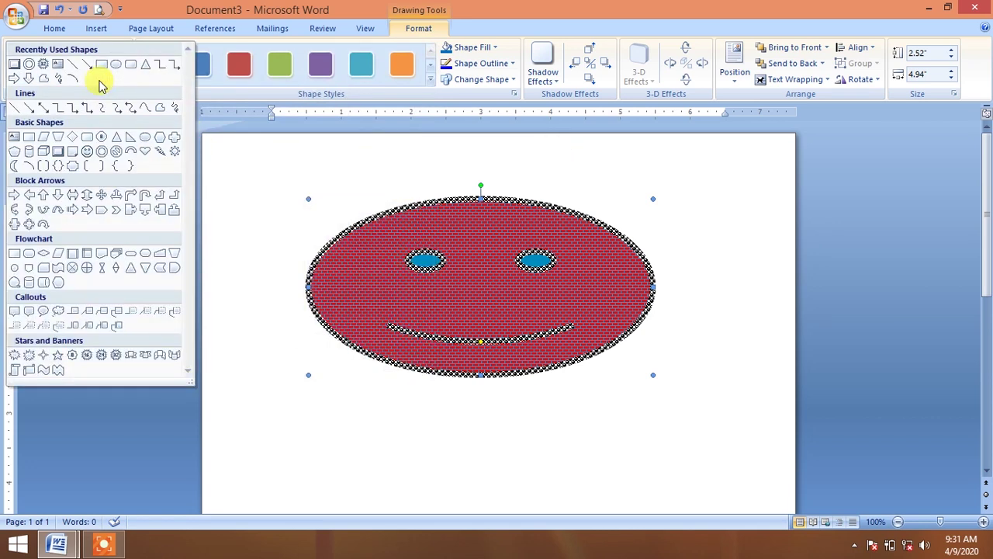
click(332, 176)
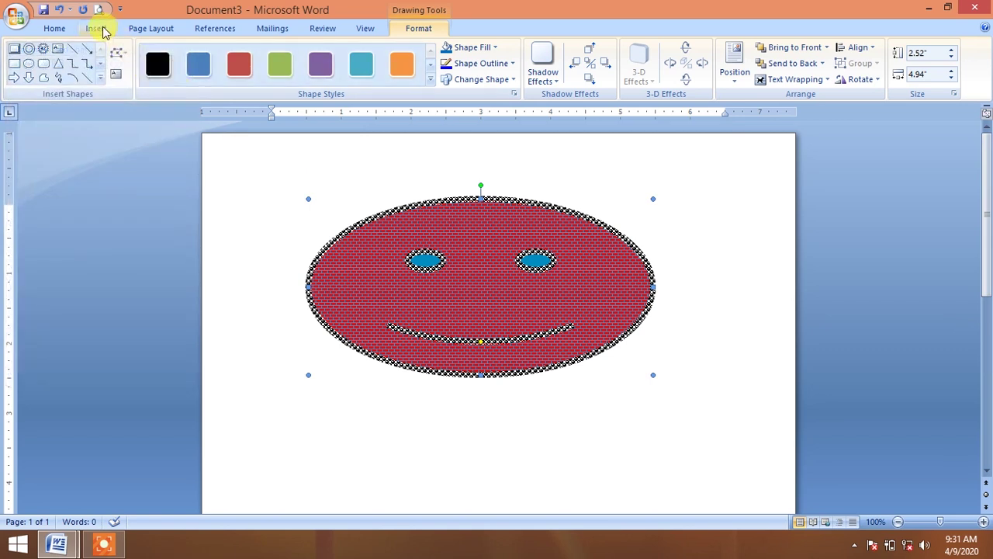
click(101, 29)
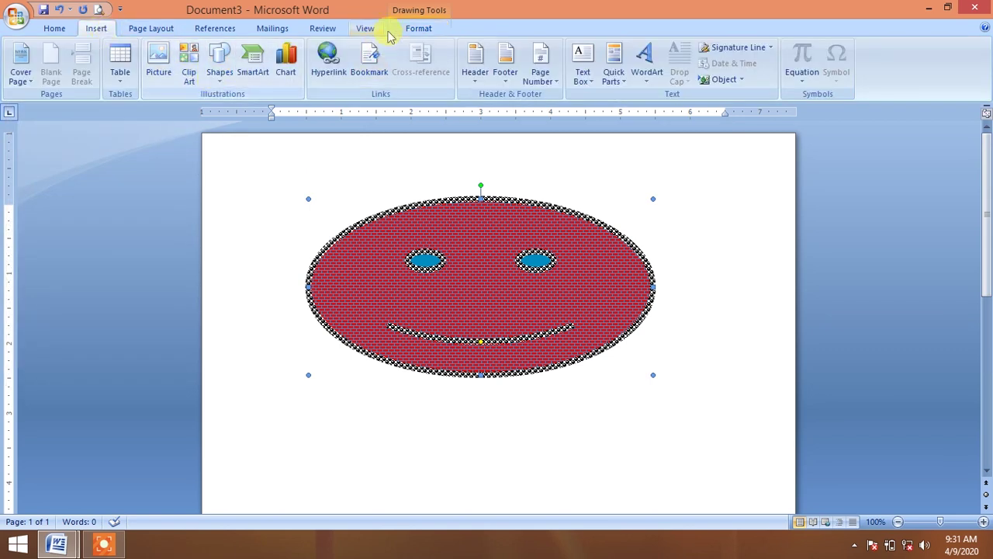
click(418, 29)
click(100, 77)
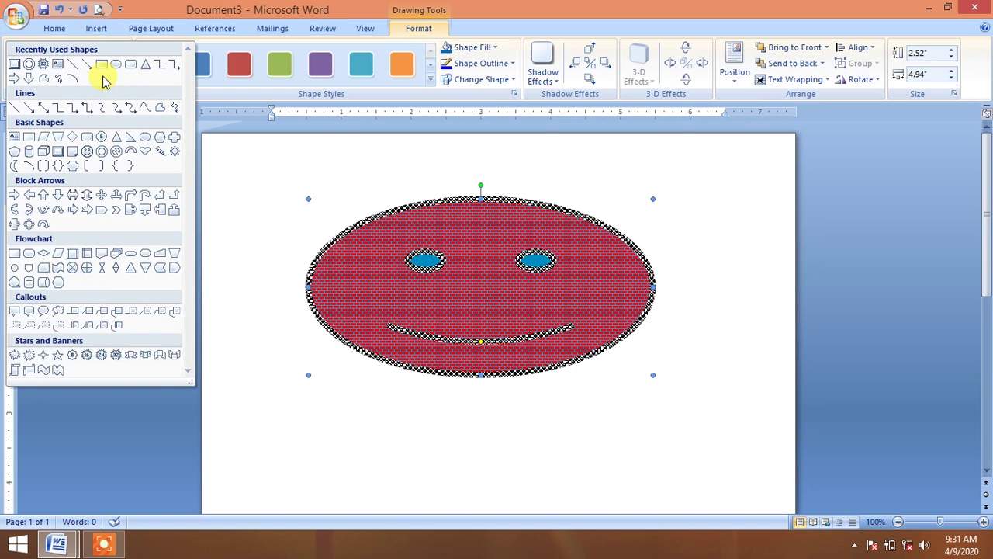
click(43, 65)
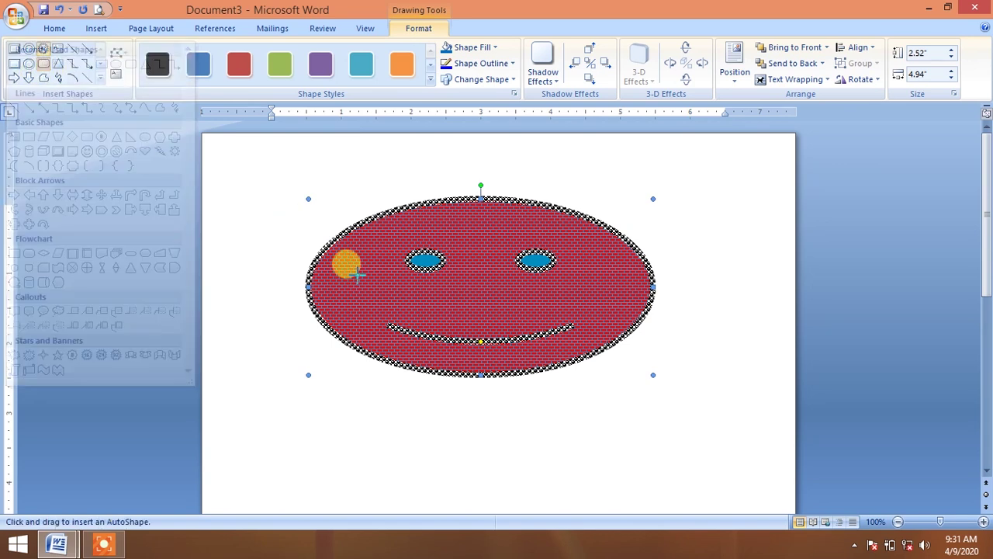
mouse_move(329, 166)
mouse_down()
mouse_move(613, 359)
mouse_move(620, 393)
mouse_up()
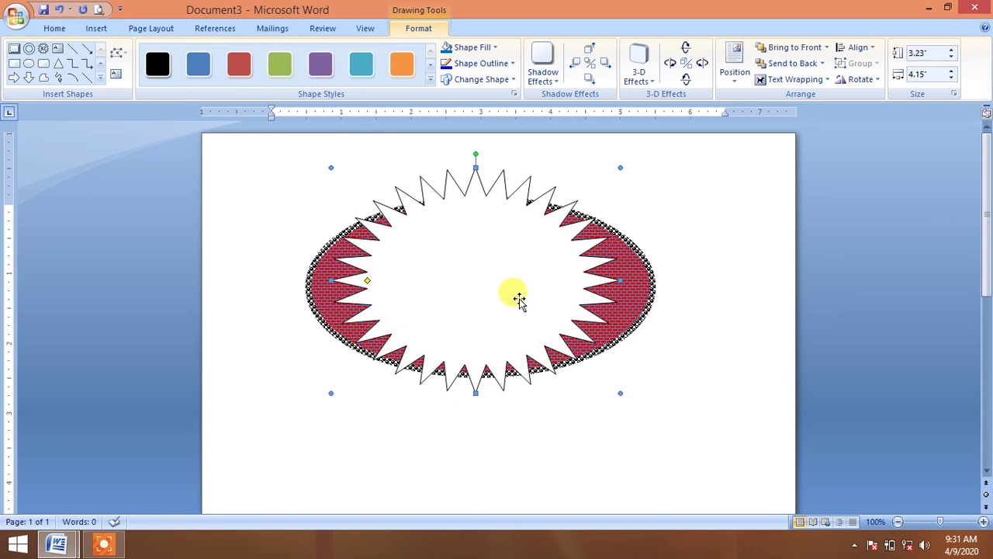
key(Delete)
click(519, 298)
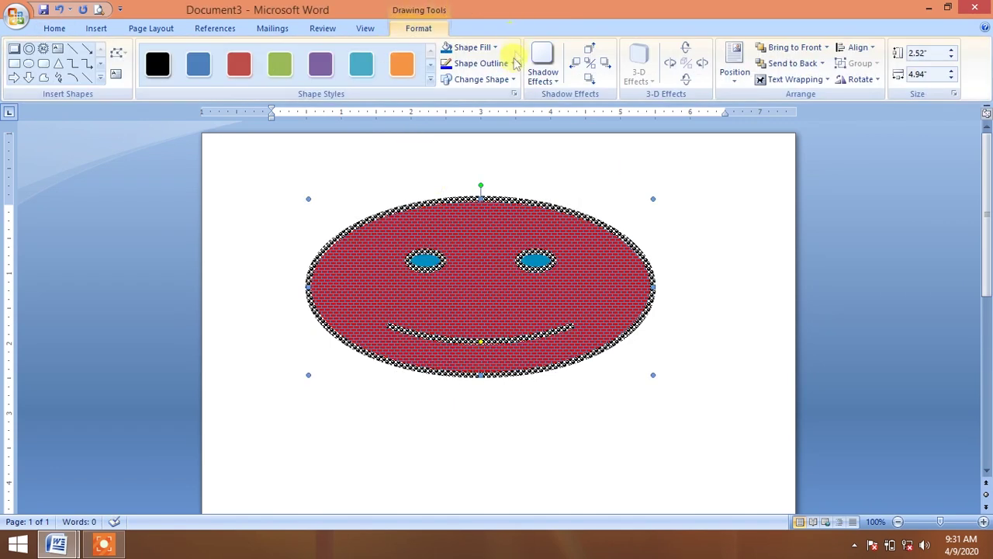
Step: Give the smiley face a large offset shadow coloured red
click(553, 79)
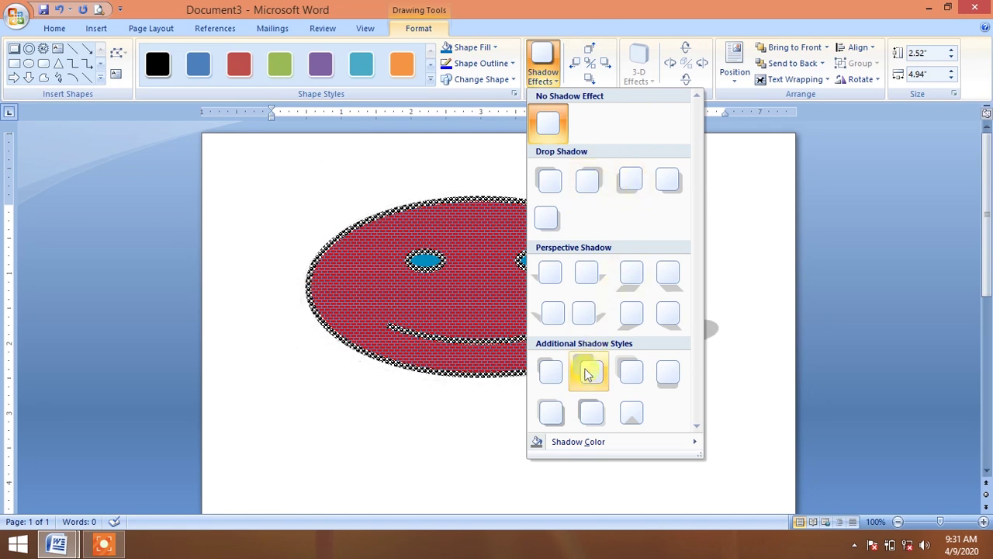
click(588, 373)
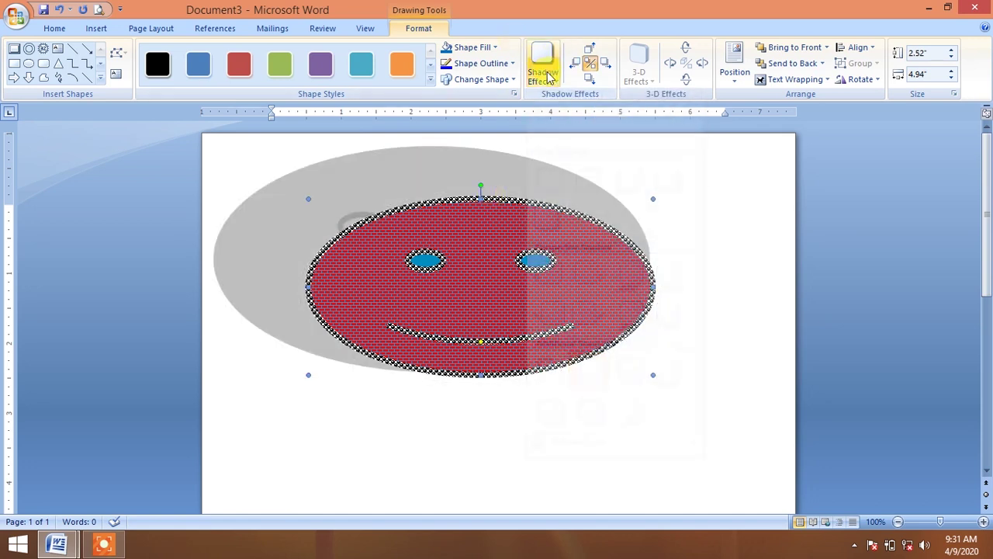
click(547, 76)
mouse_move(579, 442)
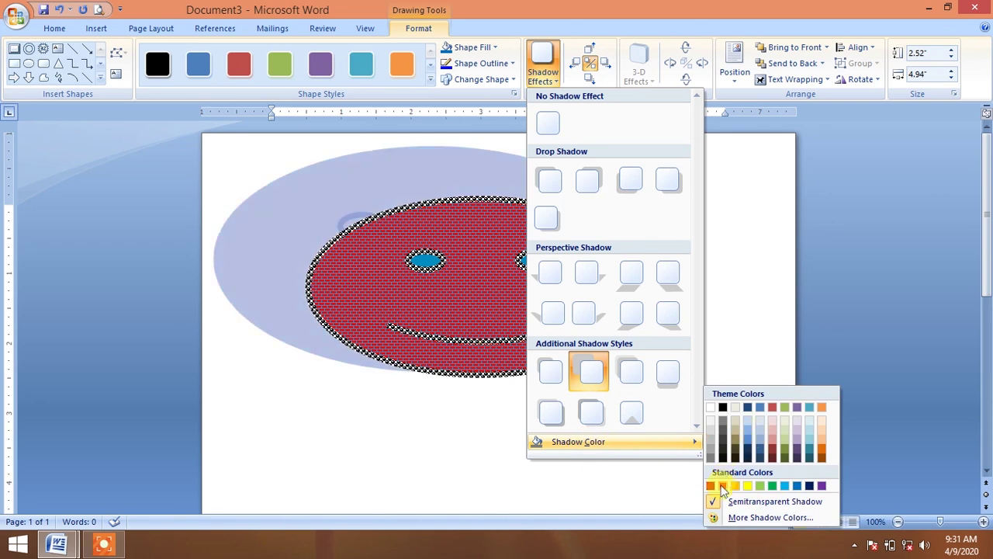
click(723, 486)
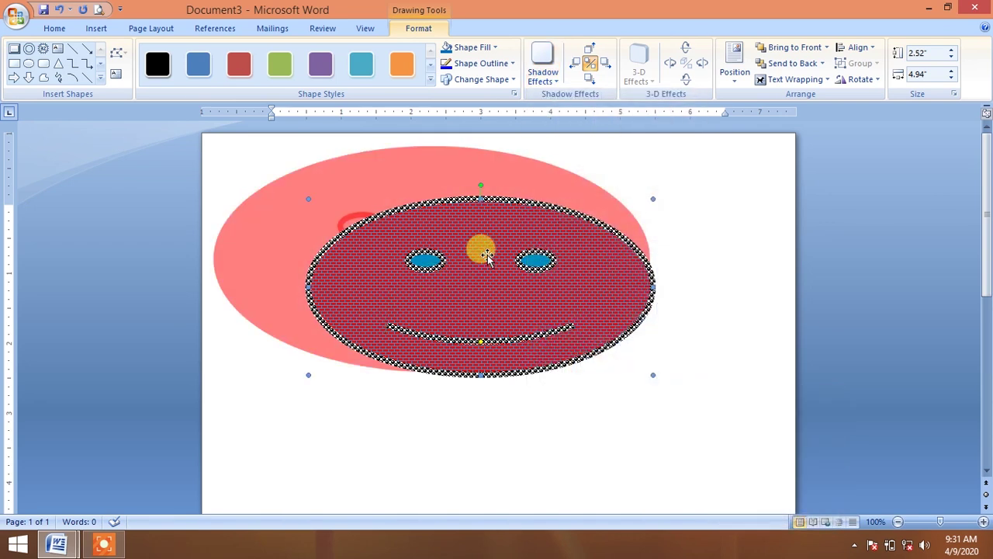
Step: Set the face's text wrapping, move it up and right, then delete it
click(792, 80)
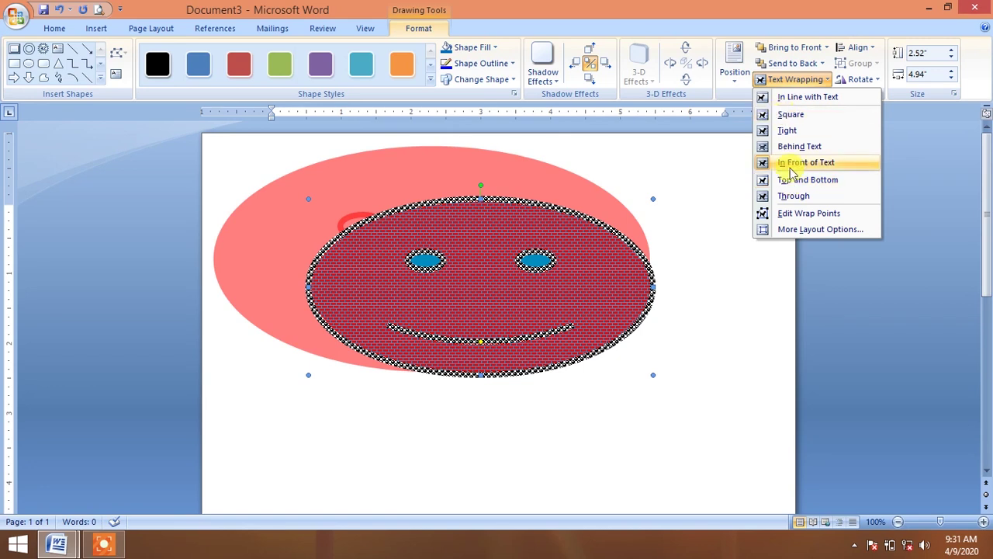
click(796, 181)
mouse_move(505, 230)
mouse_down()
mouse_move(575, 287)
mouse_move(506, 320)
mouse_up()
drag(570, 299, 628, 237)
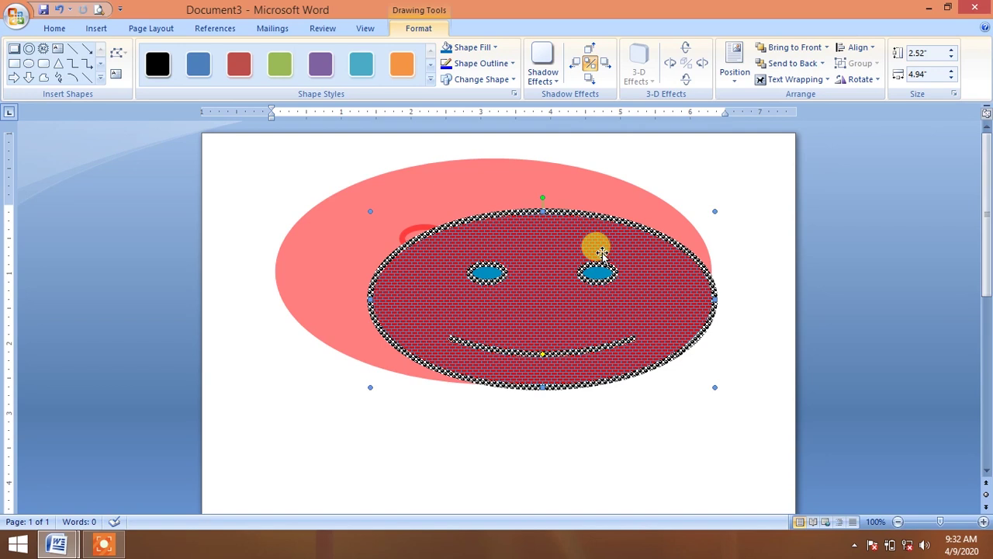
key(Delete)
Step: Draw a test oval circle on the page and delete it again
click(96, 27)
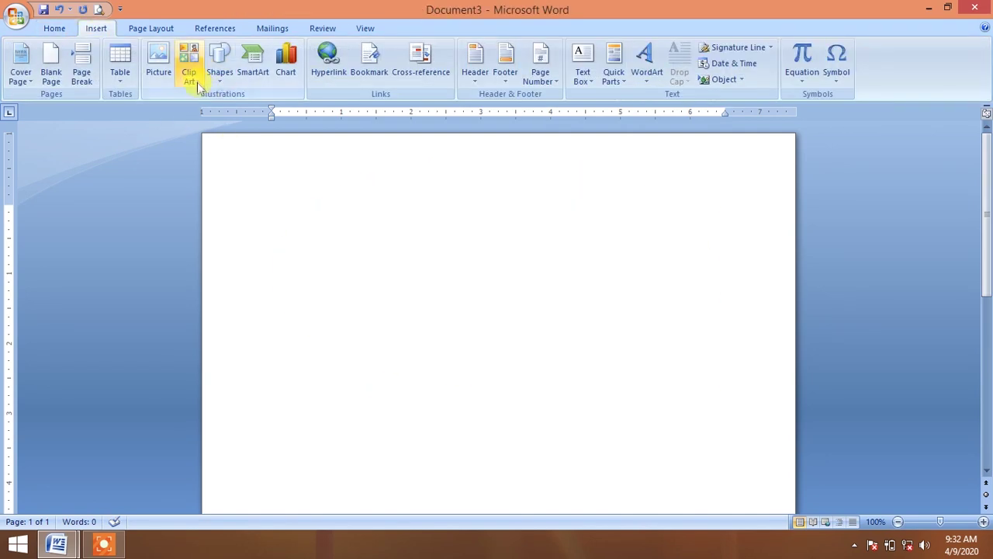
click(218, 74)
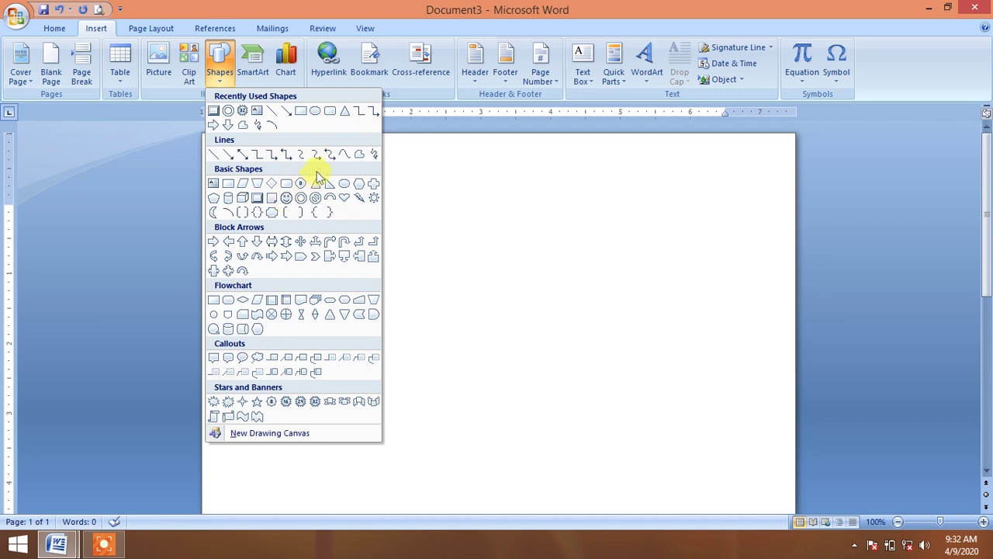
click(316, 114)
mouse_move(341, 205)
mouse_down()
mouse_move(551, 412)
mouse_move(548, 402)
mouse_move(643, 472)
mouse_up()
key(Escape)
drag(570, 423, 537, 400)
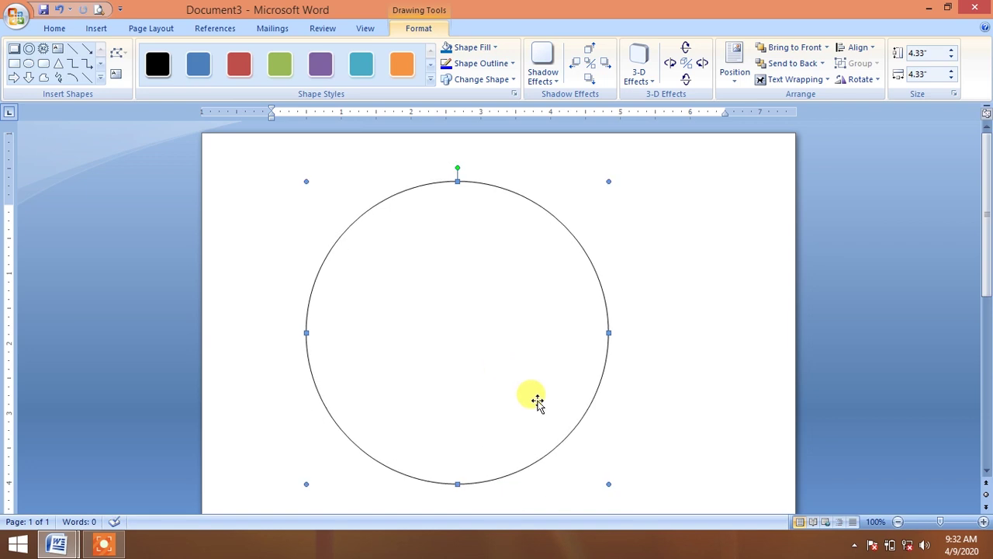
key(Delete)
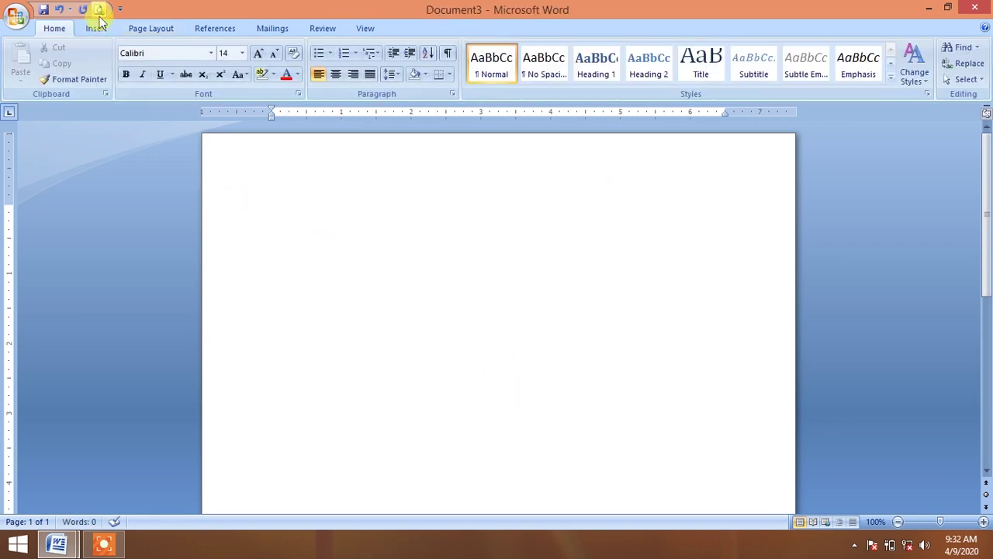
click(96, 28)
click(222, 81)
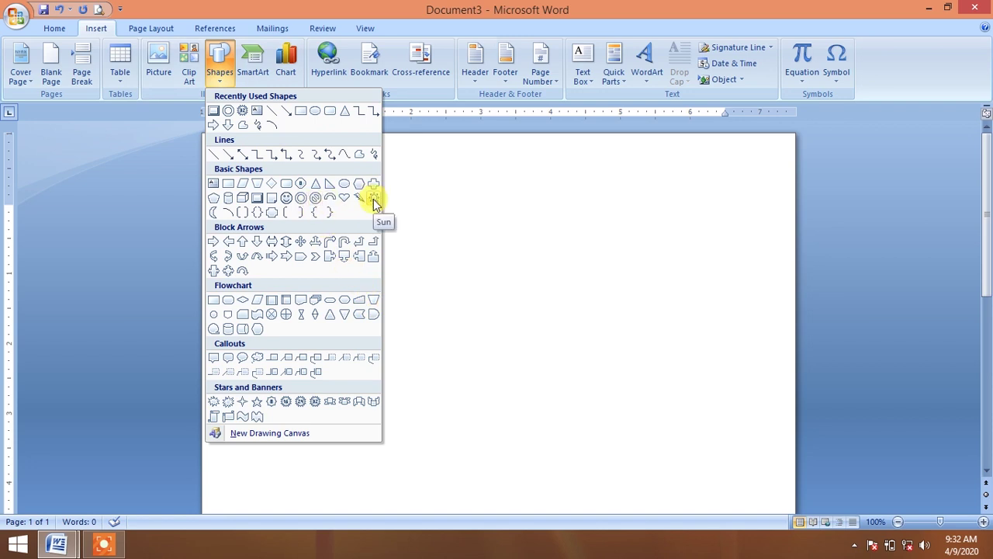
Step: Draw a 3.94" by 3.94" 32-point starburst near the page centre
click(319, 403)
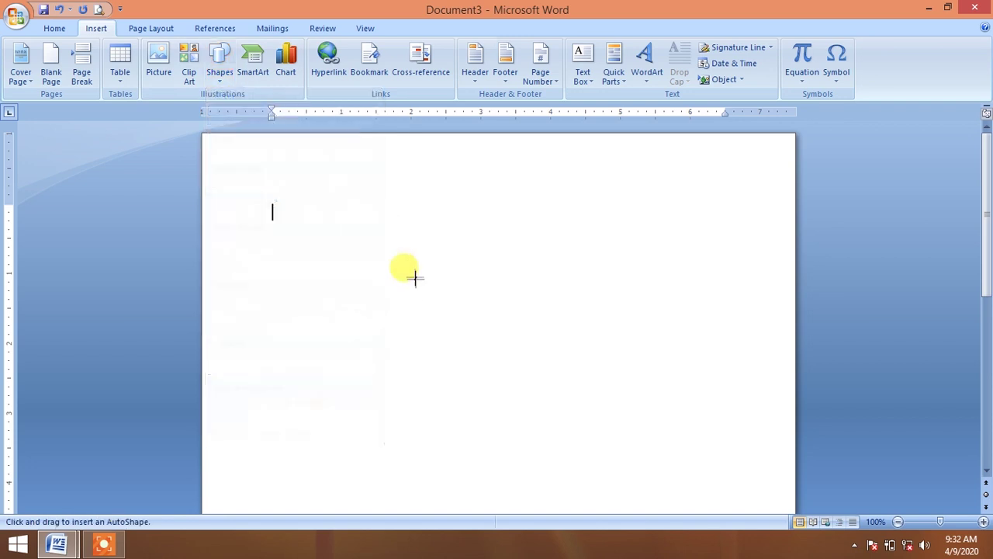
drag(353, 204, 627, 457)
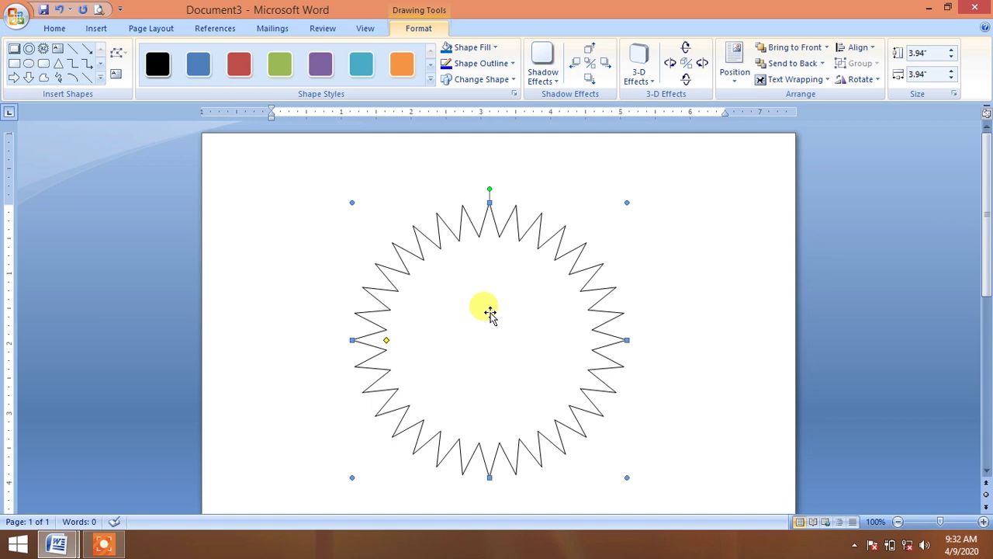
key(super+plus)
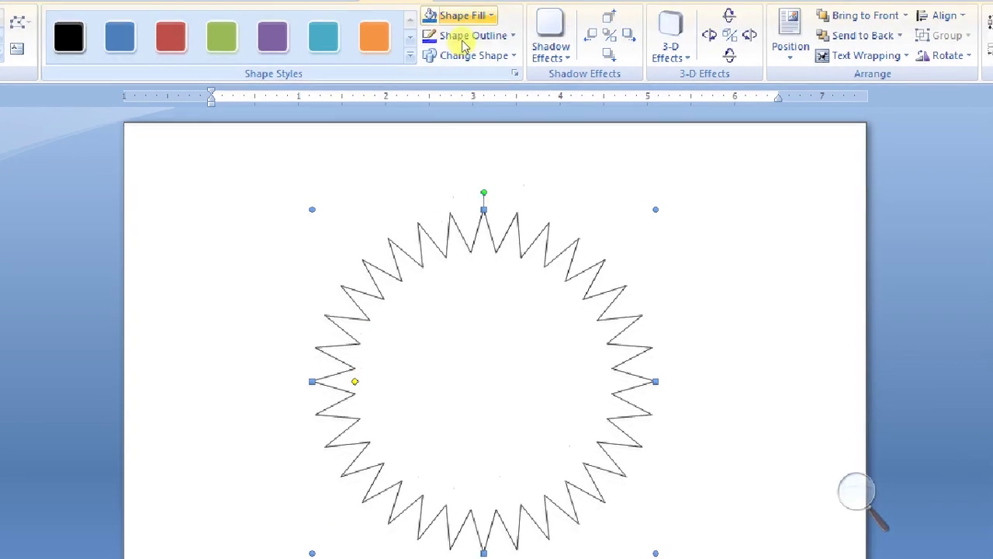
click(458, 18)
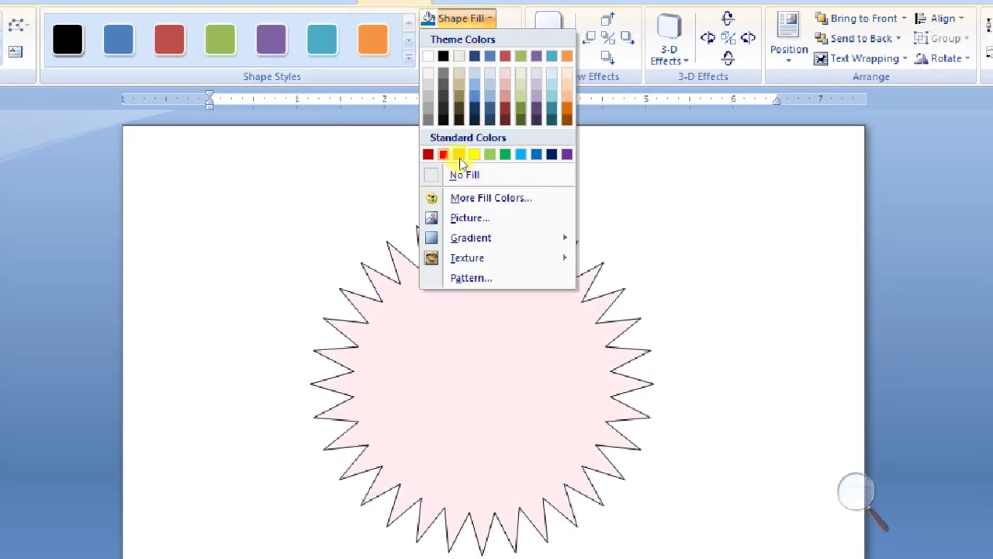
Step: Fill the starburst solid red, lengthen and thin its spikes, and rotate it slightly clockwise
click(444, 155)
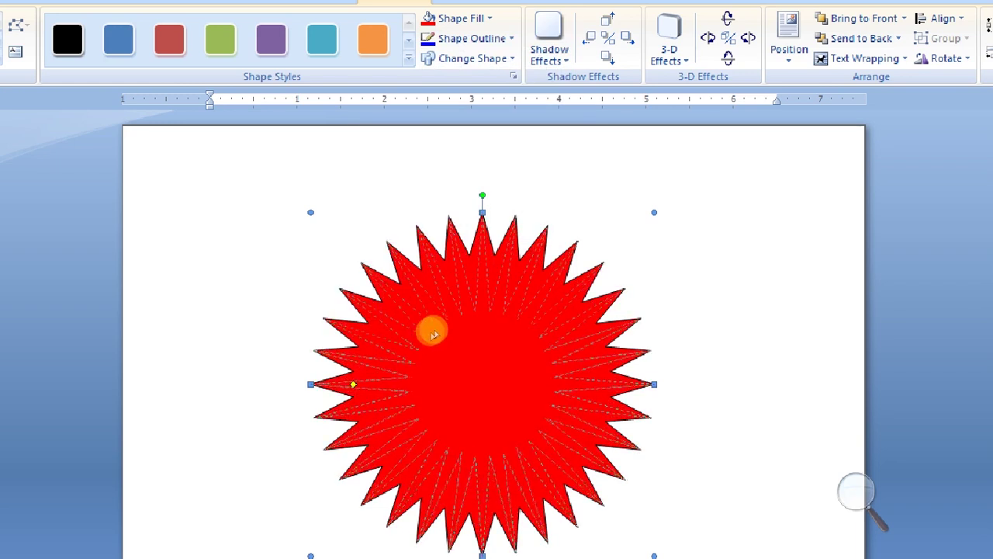
mouse_move(435, 332)
mouse_down()
mouse_move(363, 345)
mouse_move(408, 339)
mouse_up()
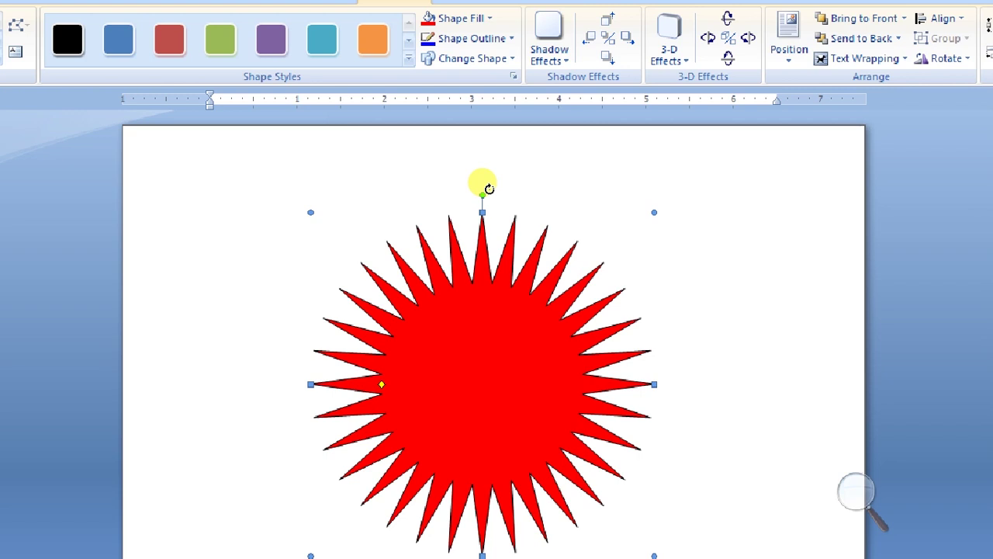
drag(489, 188, 557, 181)
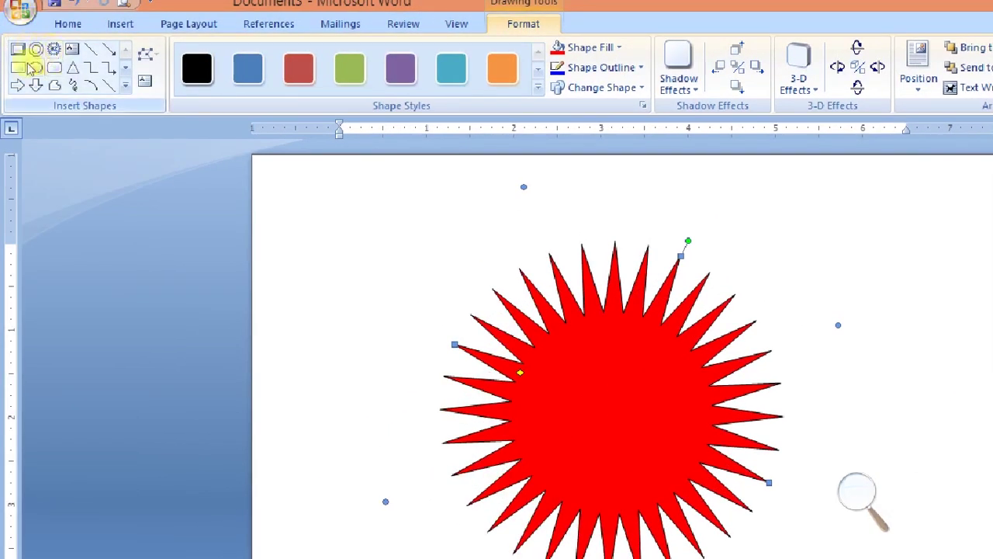
Step: Draw a yellow right block arrow over the starburst with a thinner shaft and bigger head
click(17, 85)
mouse_move(374, 217)
mouse_down()
mouse_move(497, 272)
mouse_move(637, 372)
mouse_up()
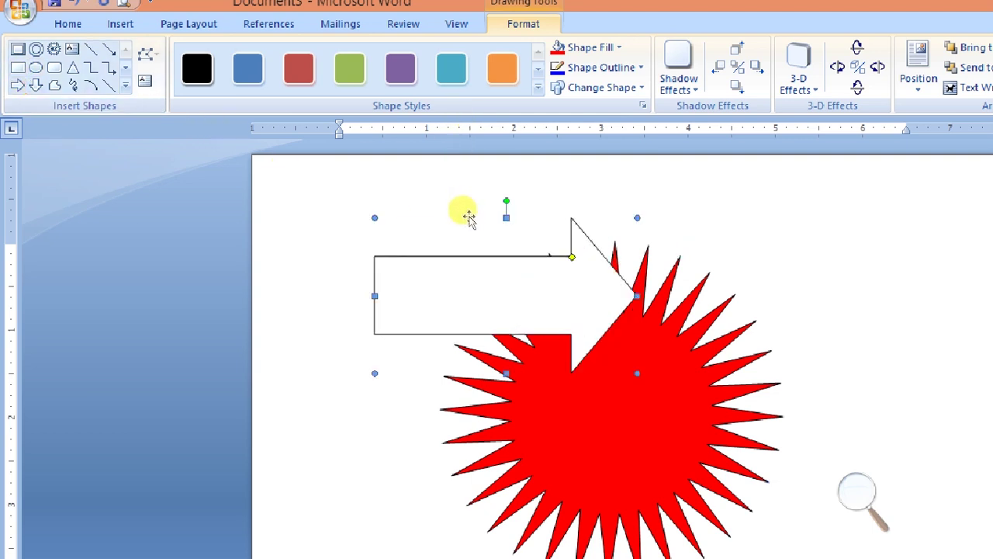
click(590, 47)
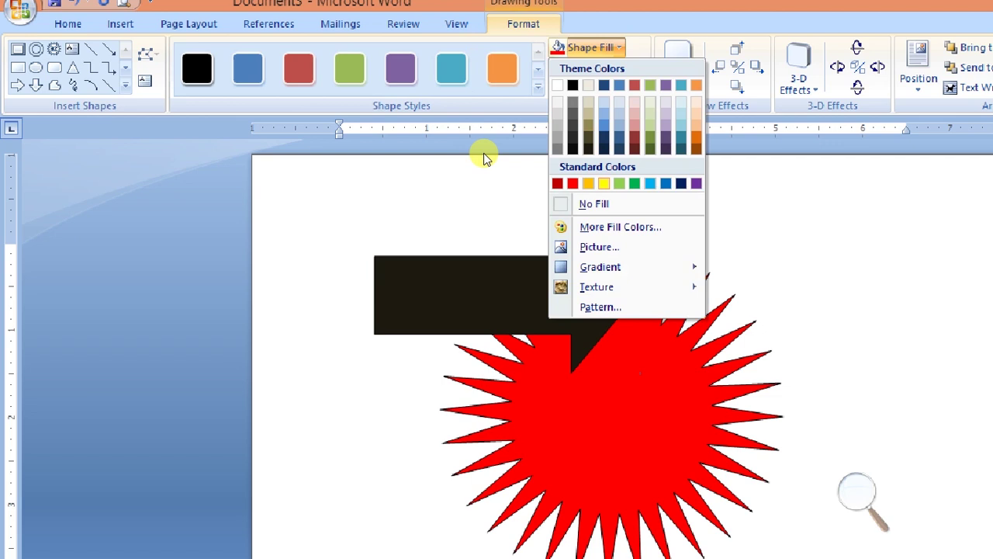
click(465, 202)
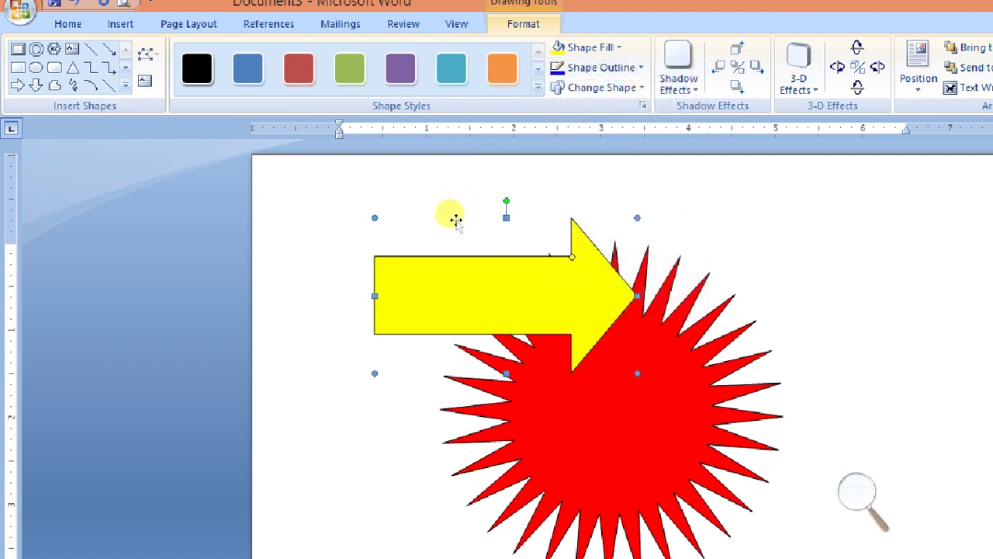
drag(457, 213, 419, 236)
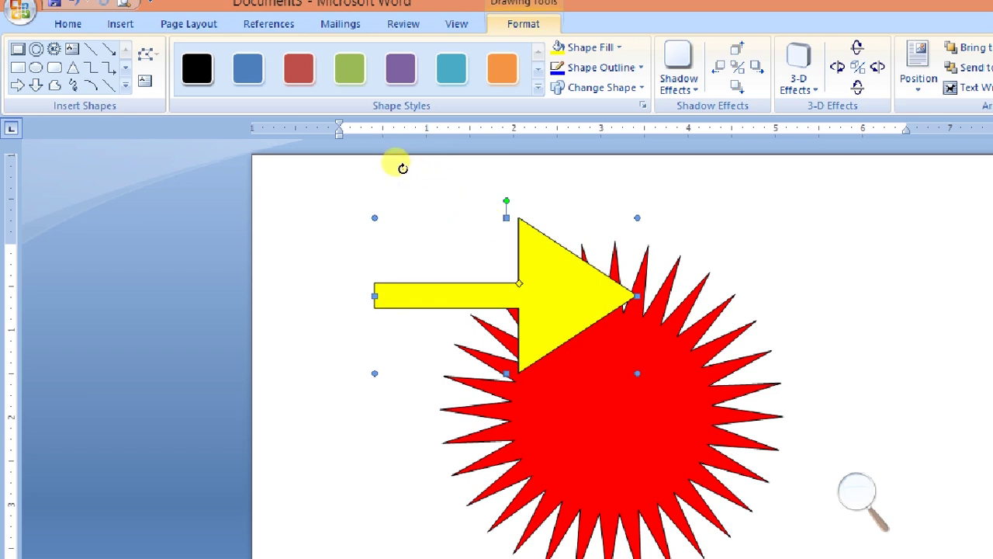
Step: Rotate the yellow arrow so it points left
mouse_move(402, 168)
mouse_down()
mouse_move(499, 220)
mouse_move(503, 245)
mouse_up()
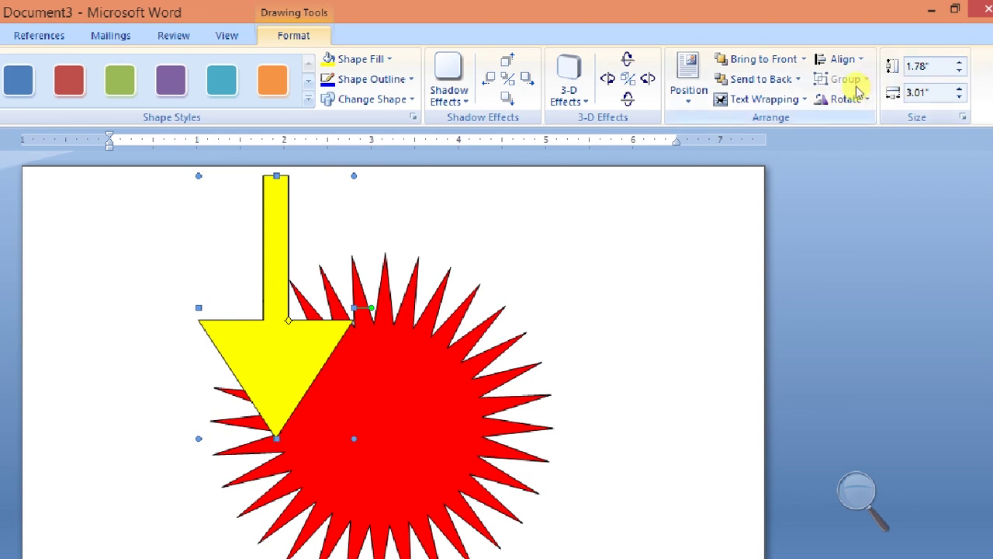
click(846, 99)
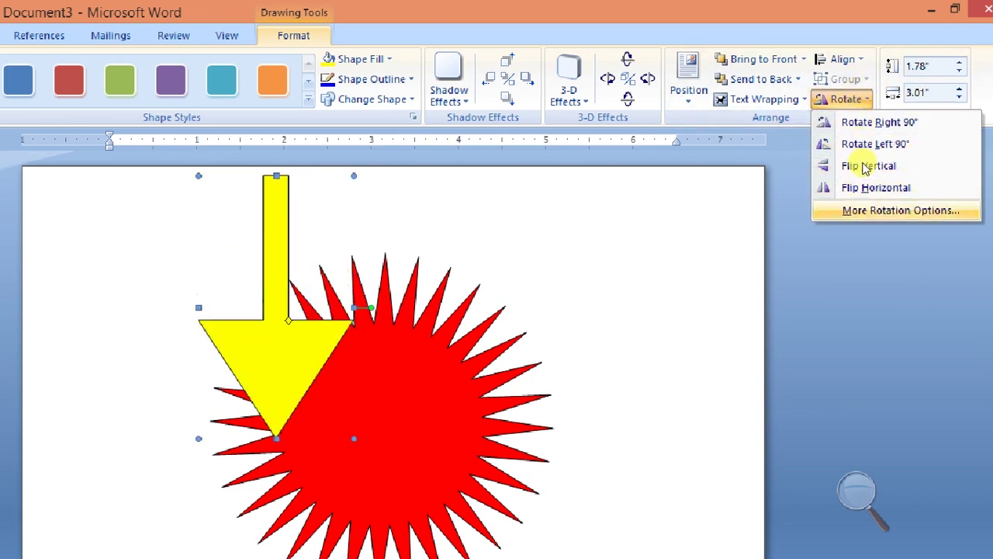
click(869, 122)
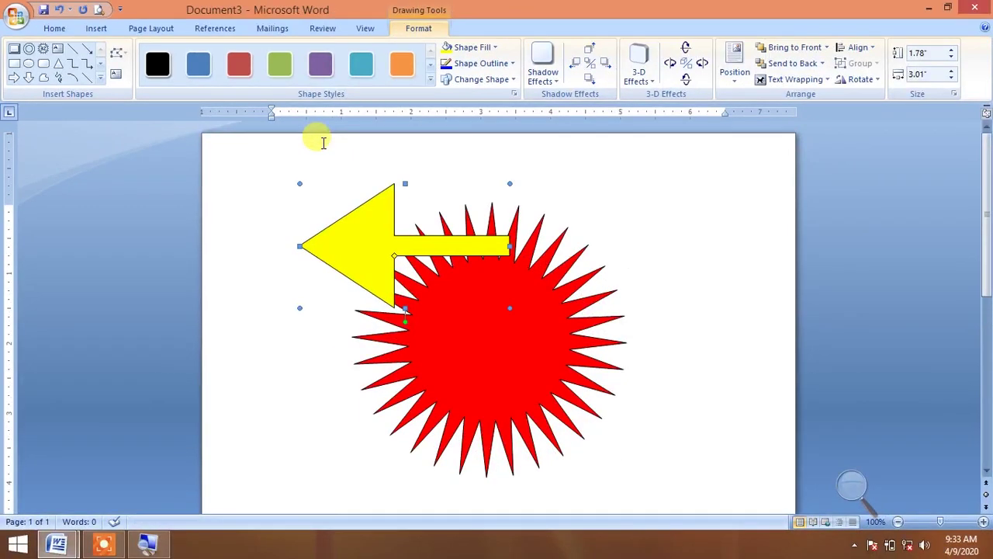
Step: Remove the yellow arrow and the red starburst from the page
click(108, 29)
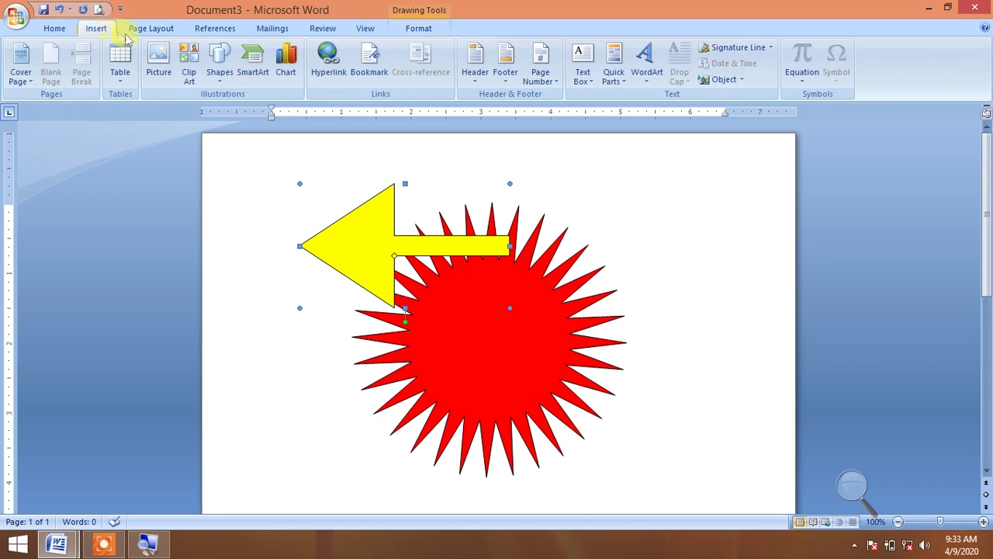
click(218, 82)
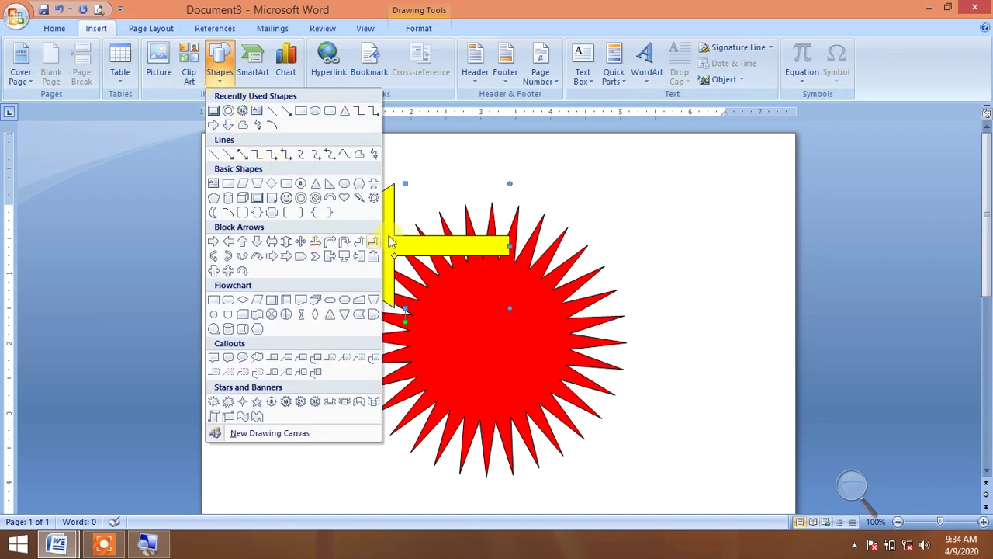
click(480, 281)
key(ctrl+z)
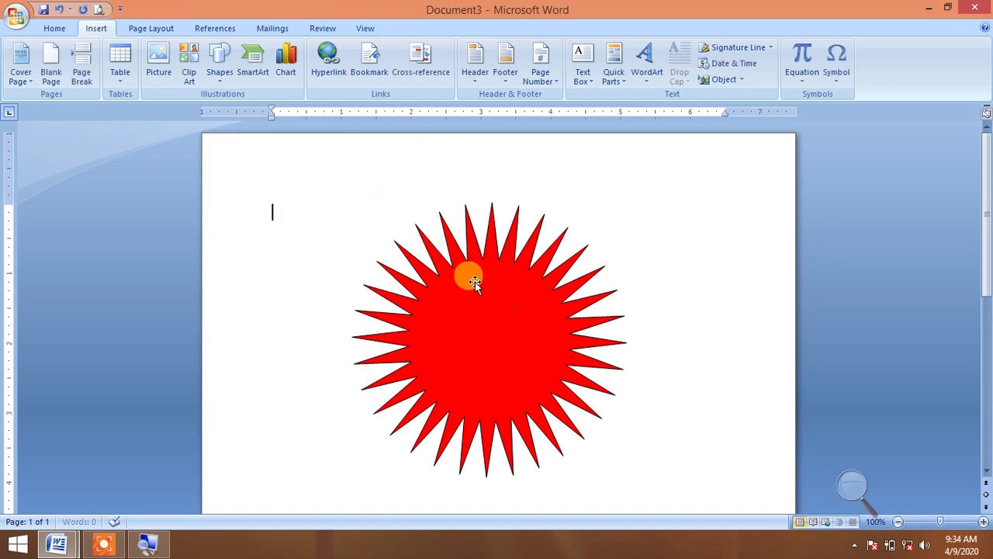
key(ctrl+z)
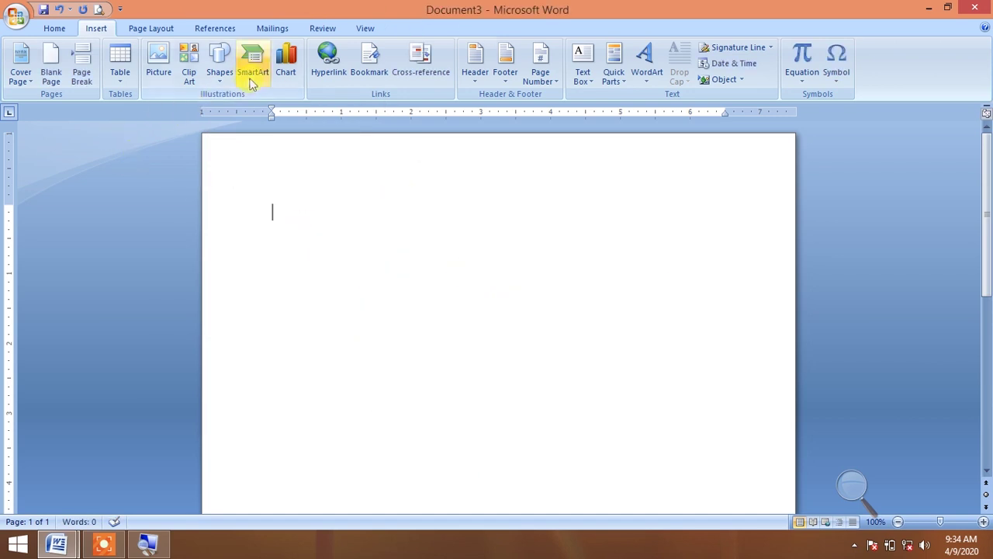
Step: Draw a tall empty rectangle, 3.66" high by 2.82" wide, in the page middle
click(223, 86)
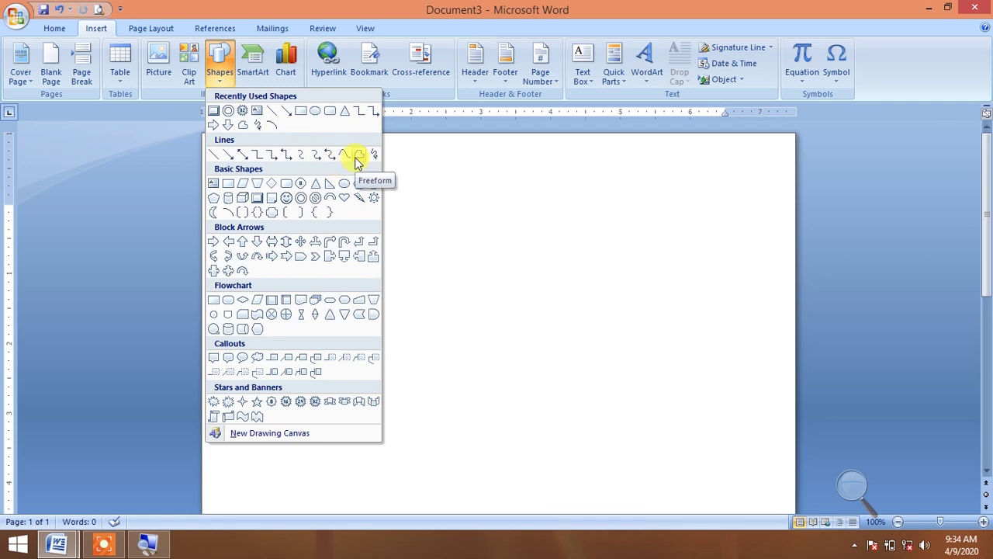
click(301, 111)
drag(362, 182, 559, 433)
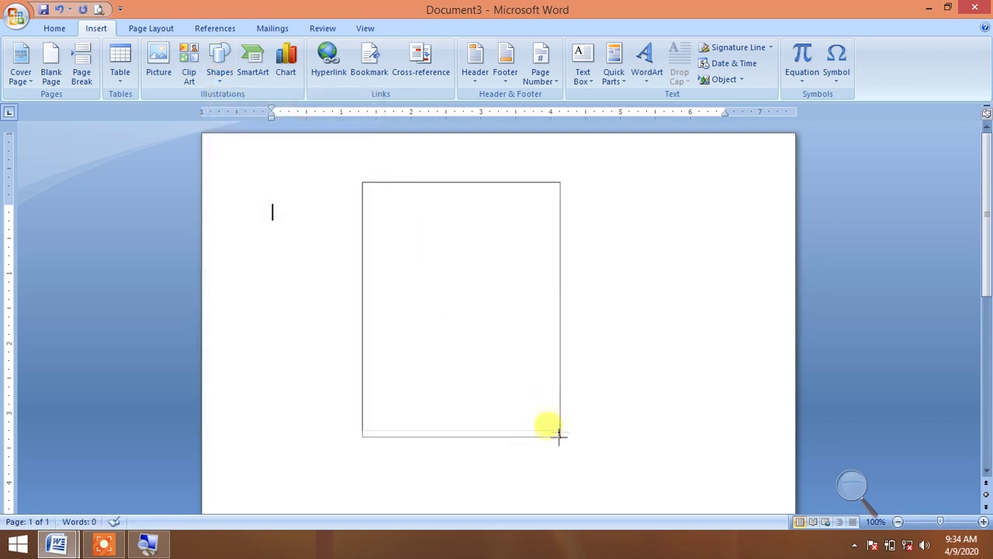
click(95, 30)
click(221, 64)
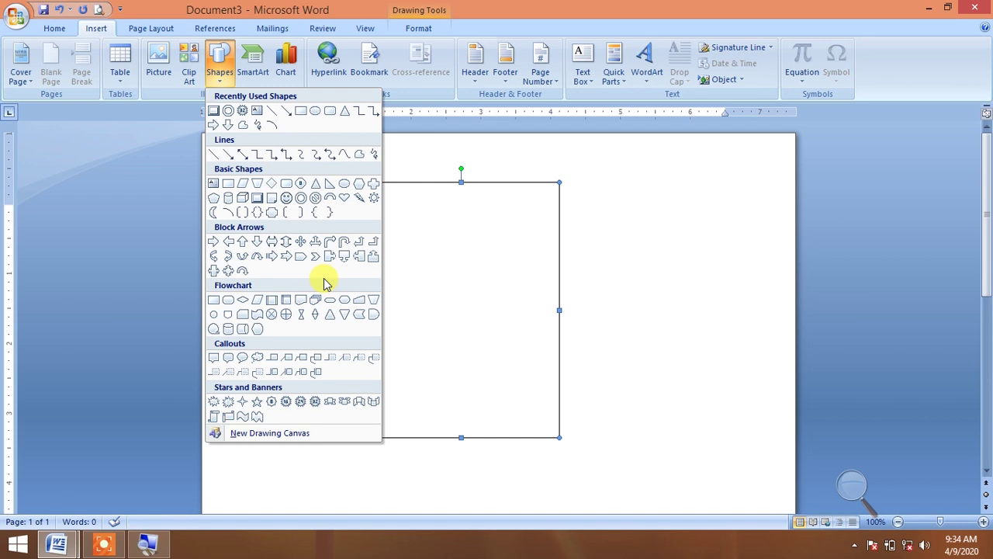
Step: Draw a slanted four-sided freeform shape along the rectangle's bottom edge
click(356, 155)
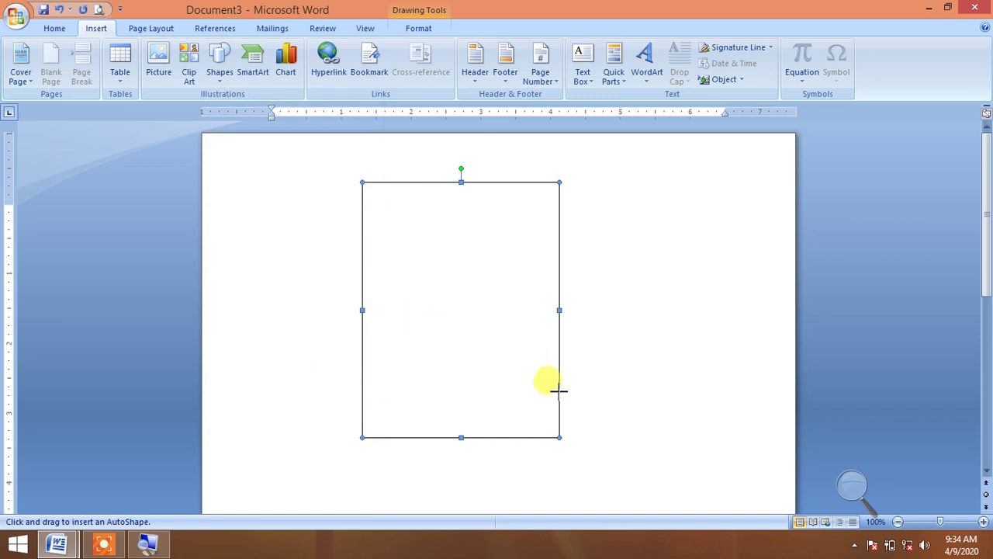
drag(559, 392, 432, 391)
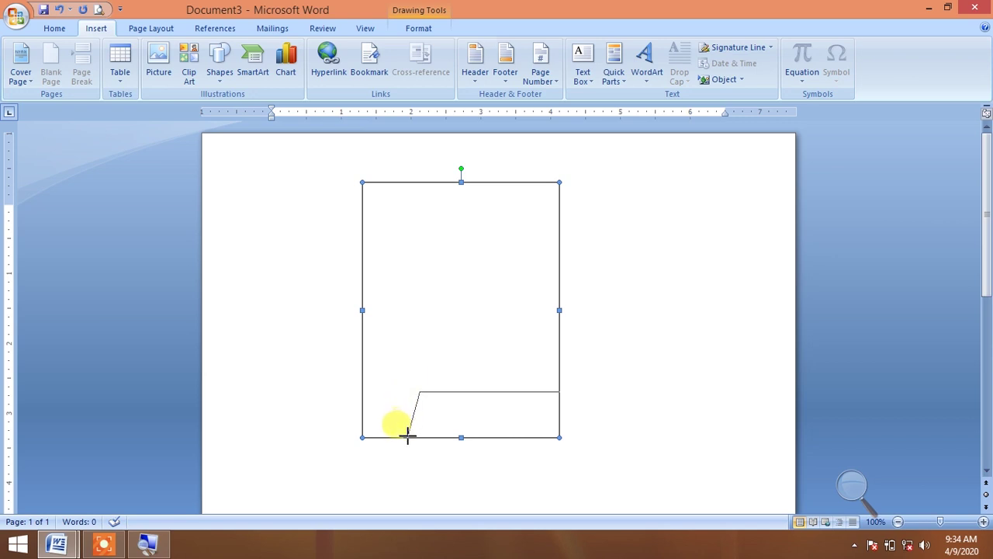
click(409, 437)
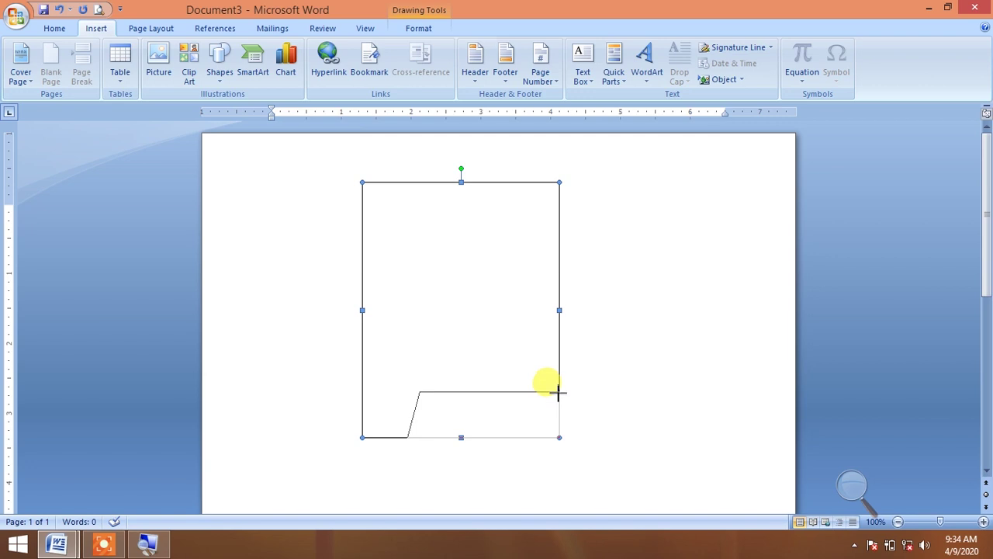
double_click(558, 391)
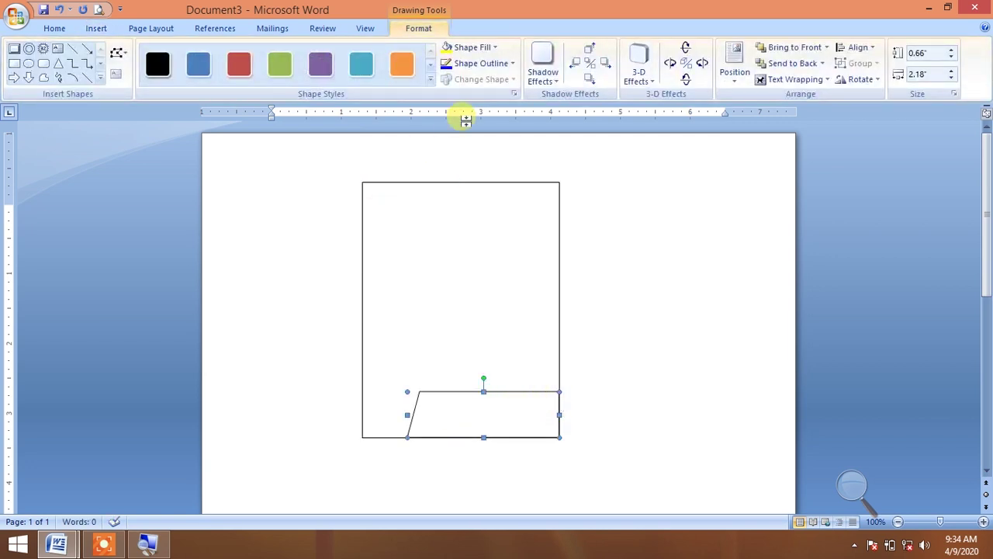
Step: Fill the new freeform shape yellow
click(489, 55)
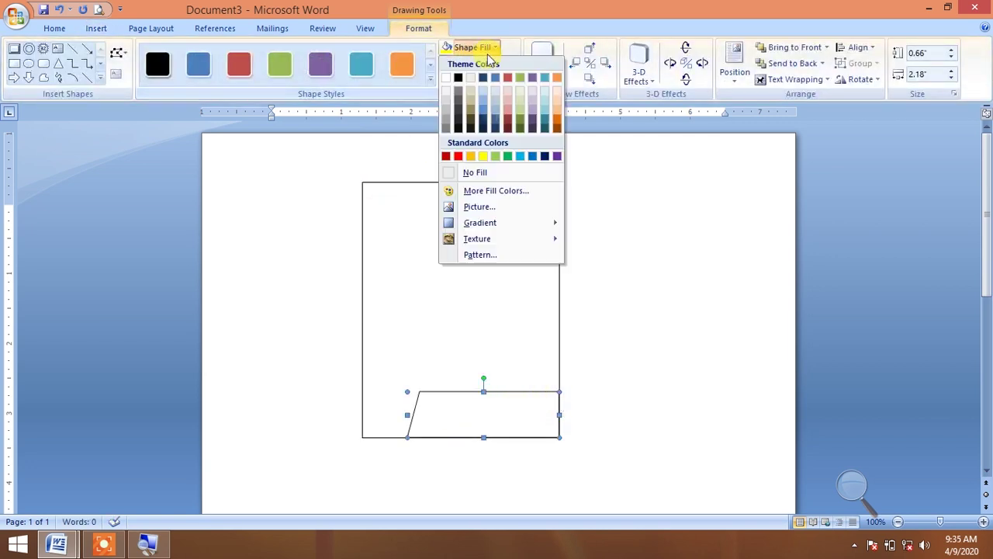
click(481, 155)
click(94, 28)
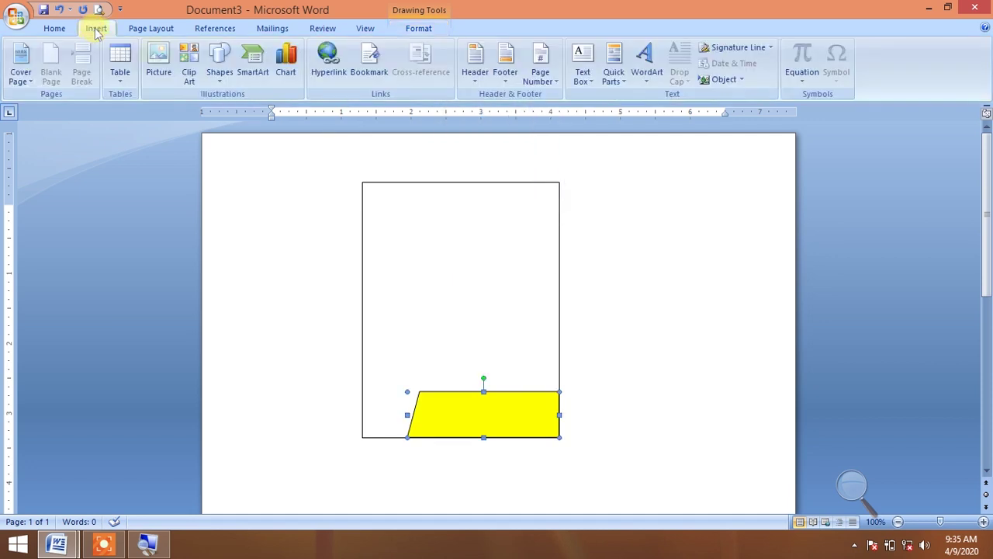
click(220, 78)
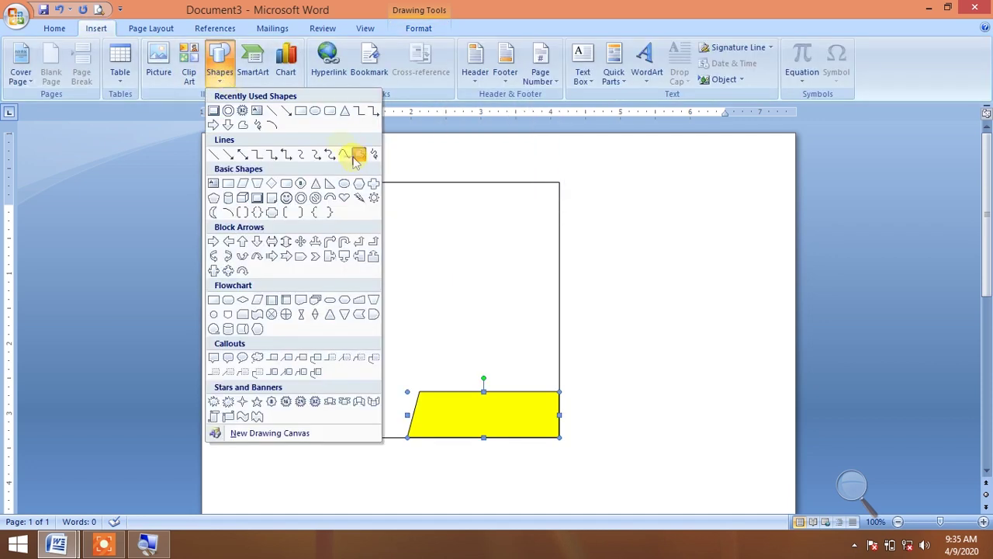
Step: Draw a jagged zigzag freeform polygon right of the rectangle and fill it red
click(357, 155)
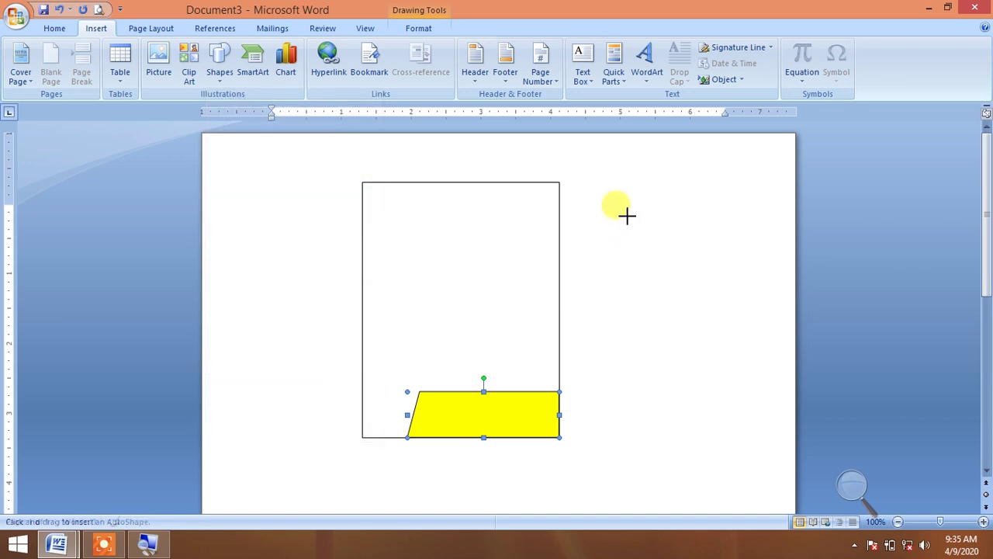
drag(627, 216, 744, 302)
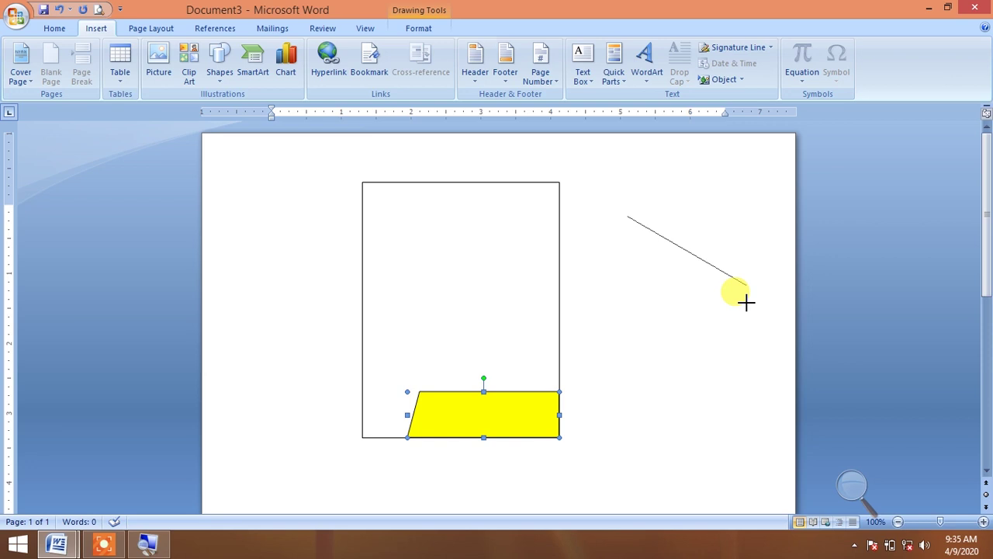
click(634, 364)
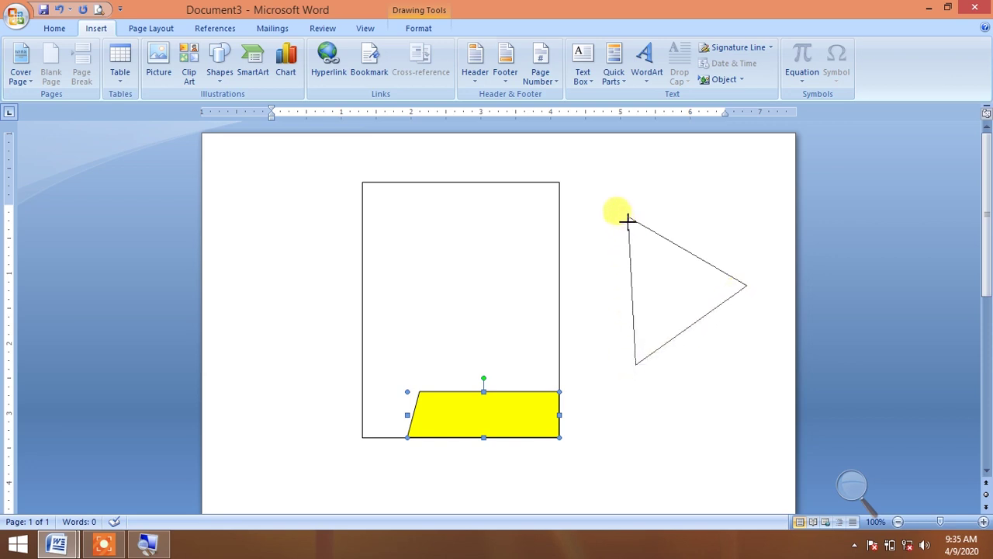
click(640, 297)
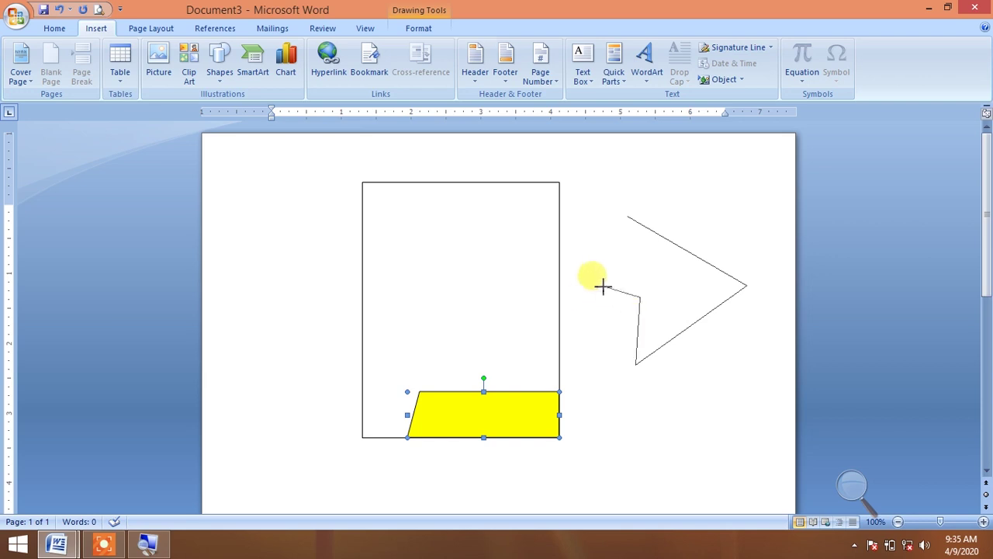
click(592, 312)
click(620, 266)
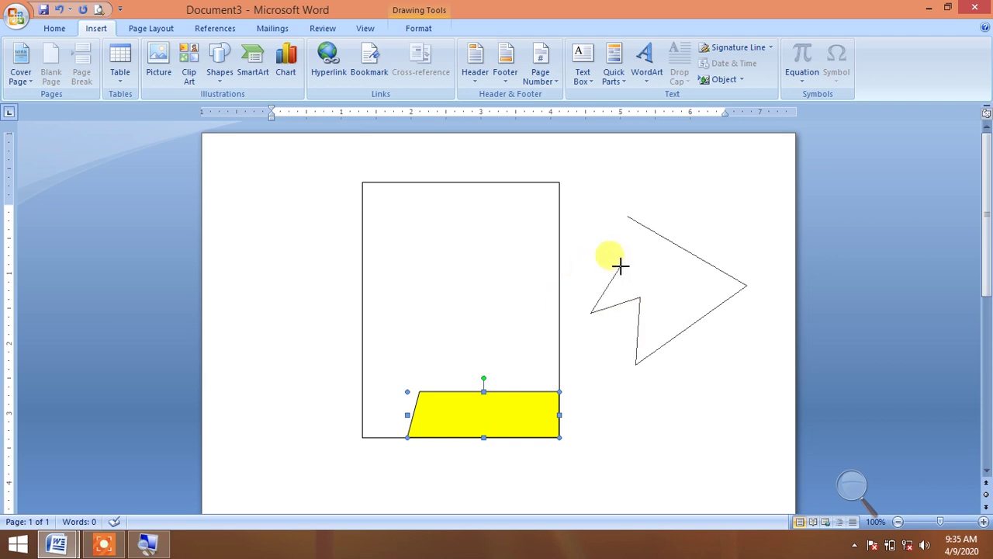
click(534, 283)
click(609, 246)
click(516, 238)
click(590, 211)
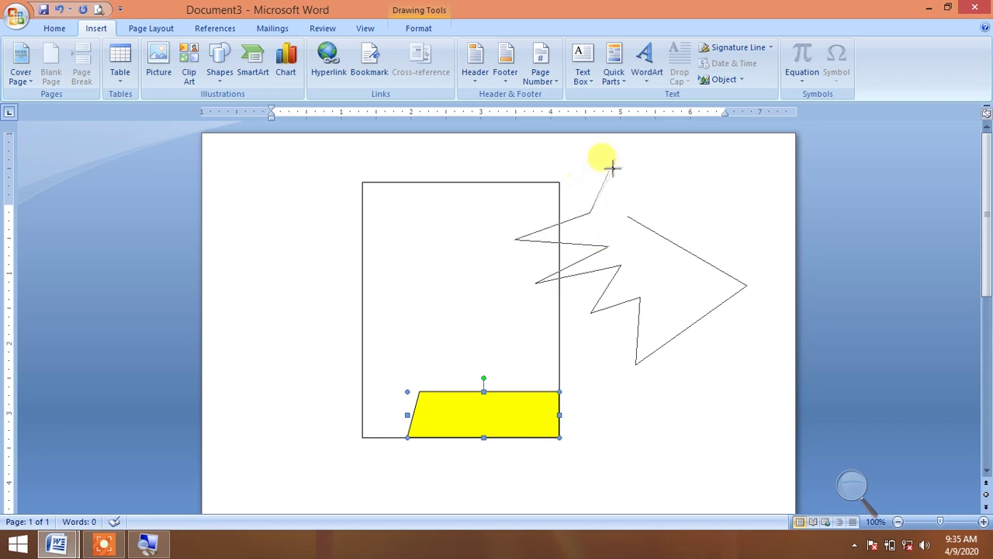
click(615, 165)
click(679, 150)
click(659, 186)
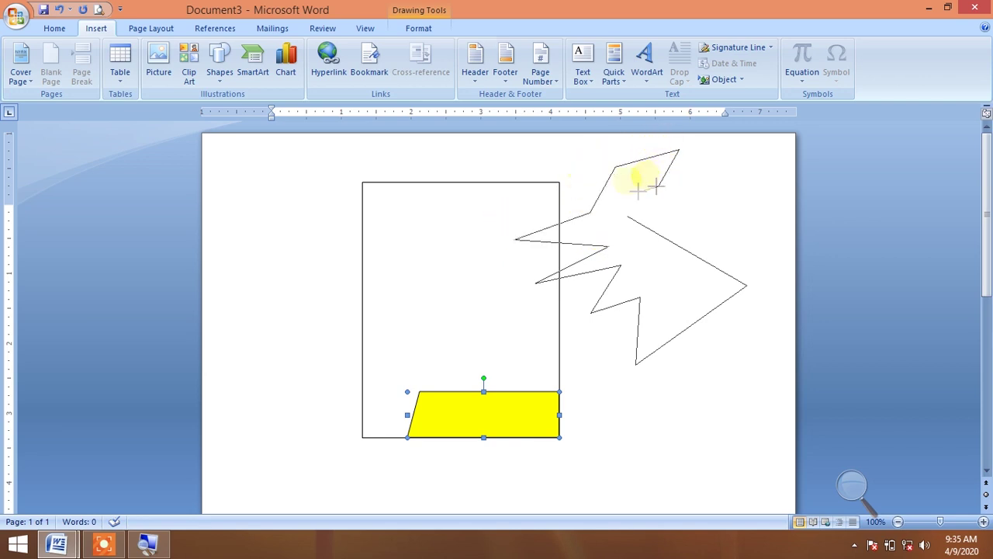
click(629, 216)
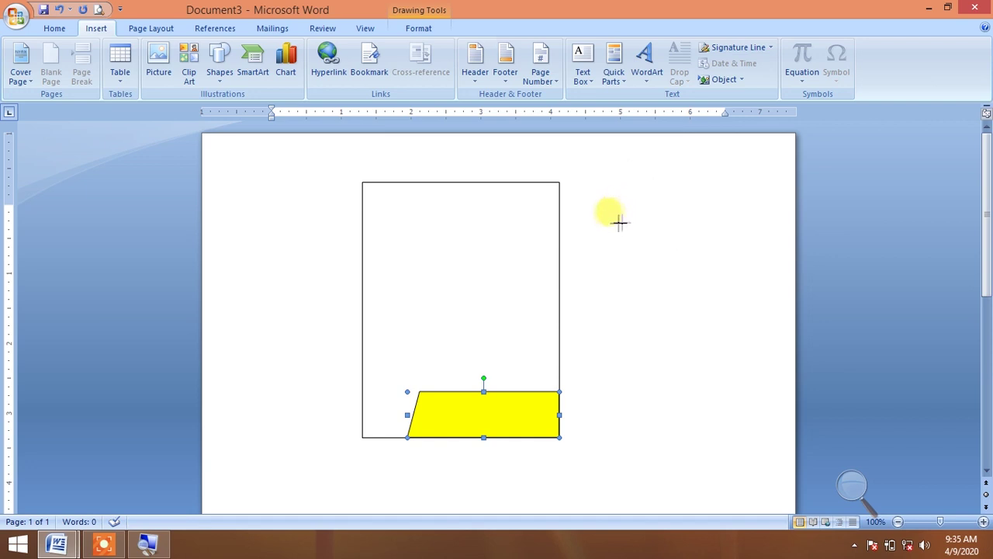
click(470, 48)
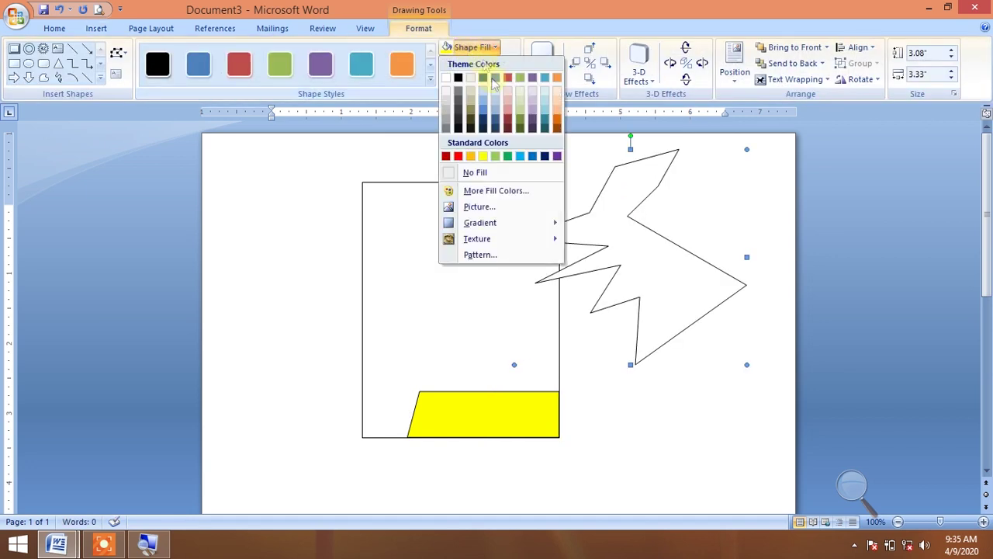
click(458, 156)
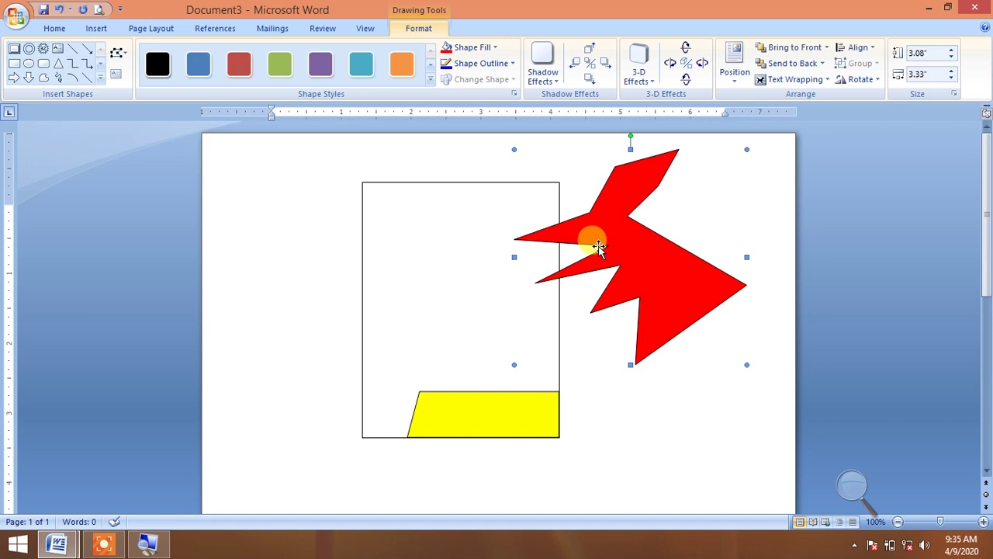
Step: Delete the red polygon, the empty rectangle and the yellow shape
key(Delete)
click(530, 272)
key(Delete)
click(501, 399)
key(Delete)
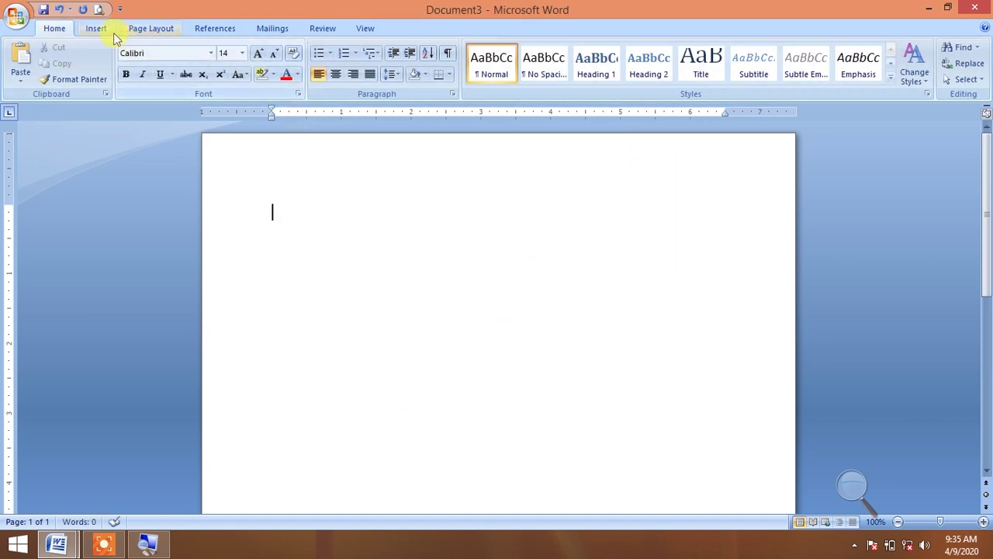
Step: Bring up the Insert commands on the ribbon with the page left blank
click(101, 31)
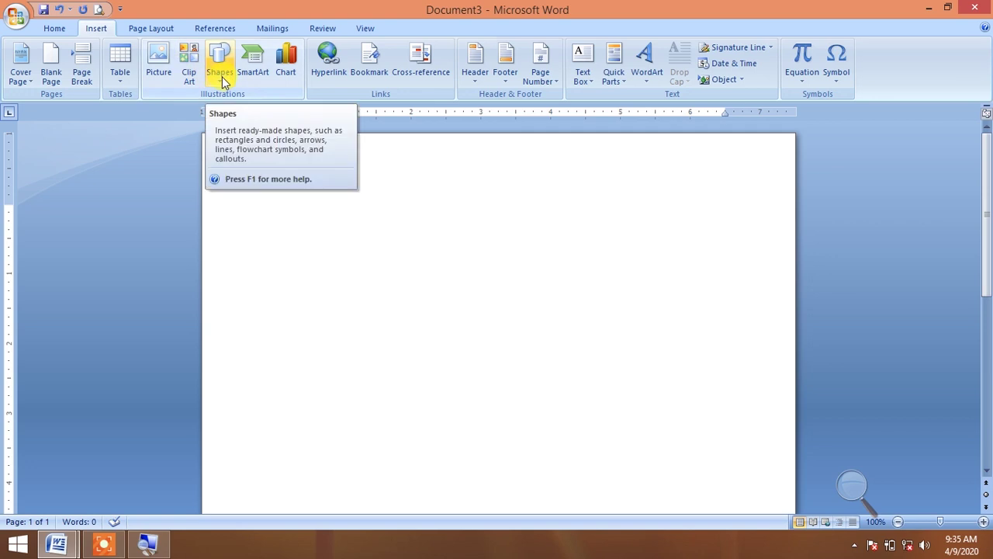